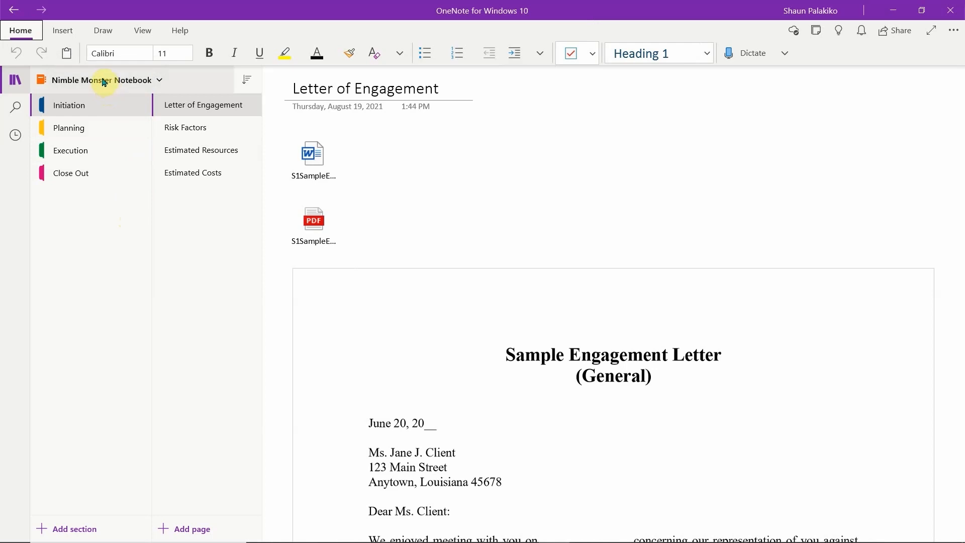
Check the notebook list and review the Planning, Execution and Close Out sections of the Nimble Monster Notebook
left_click(104, 82)
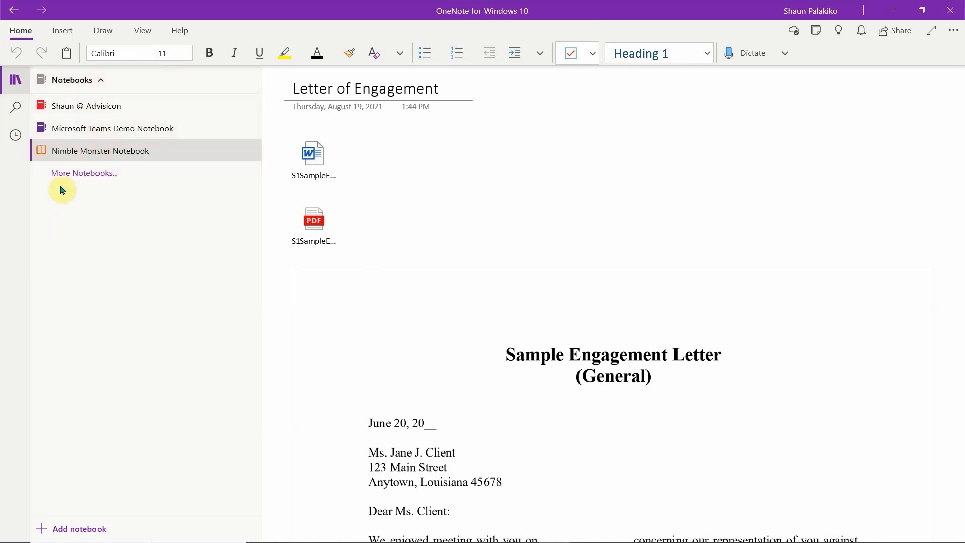
left_click(87, 158)
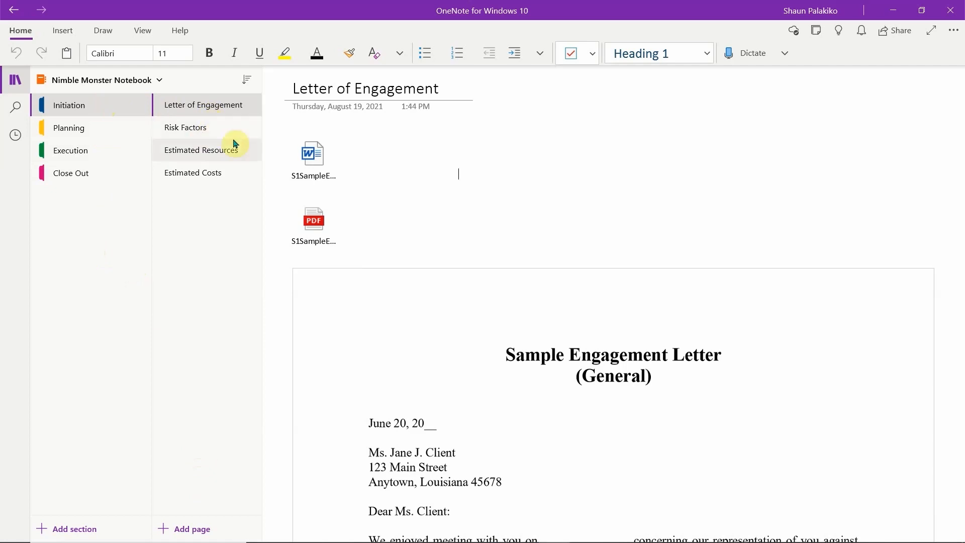
left_click(87, 132)
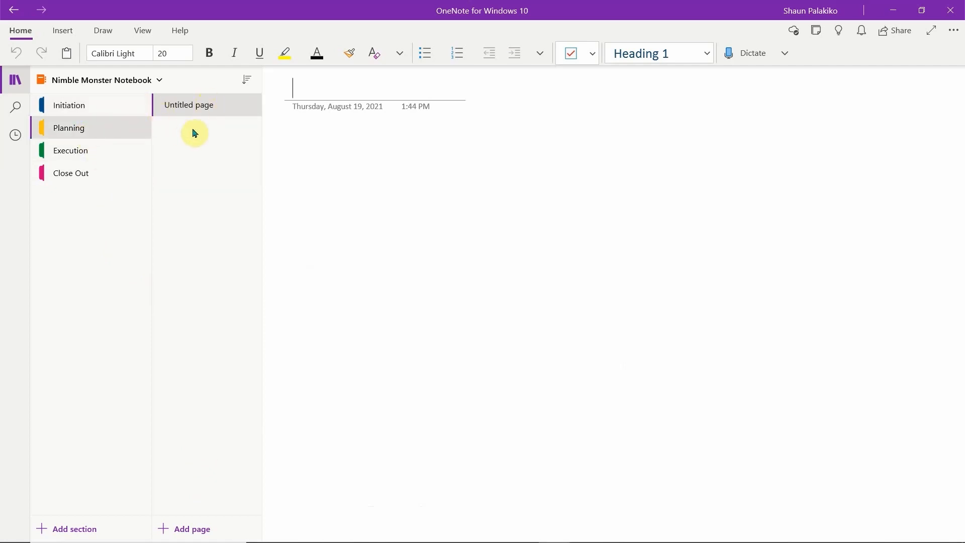
left_click(99, 155)
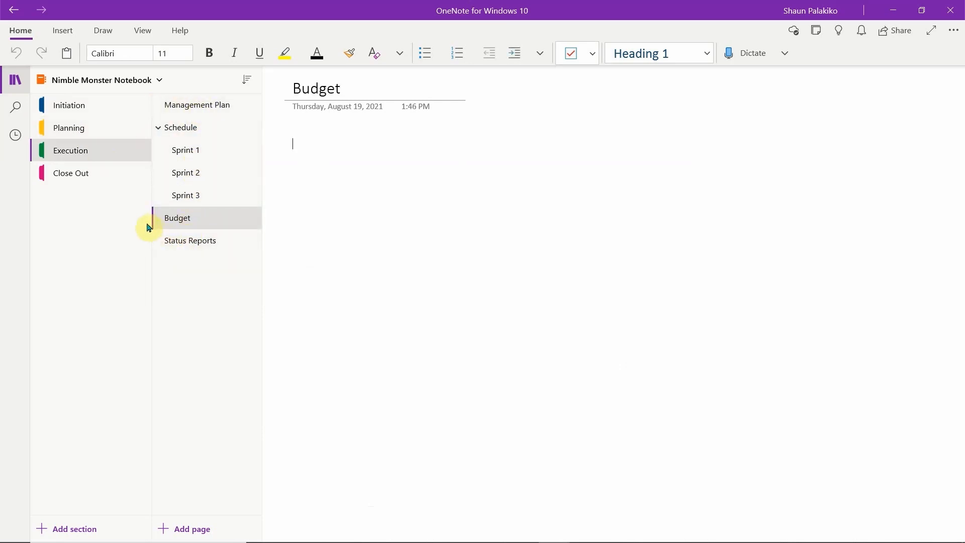
left_click(74, 180)
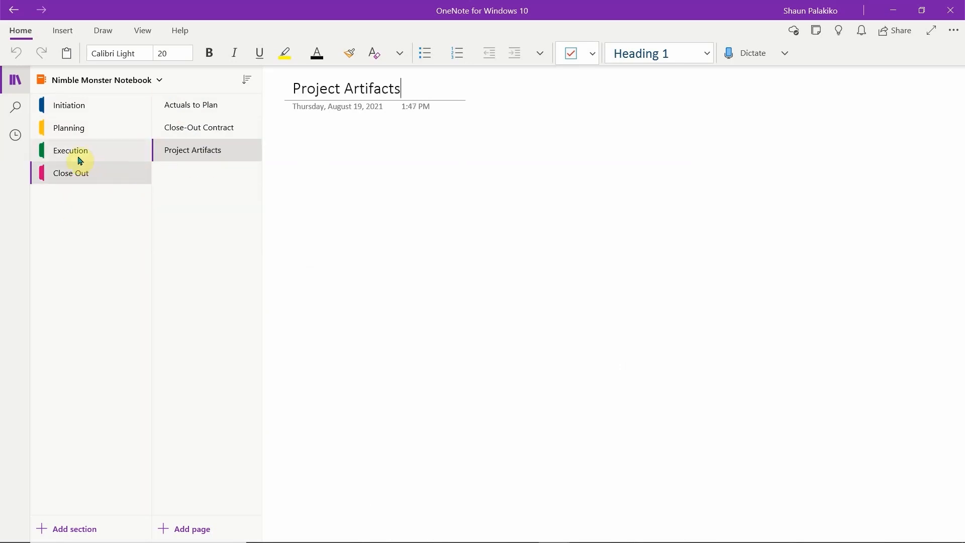
Return to the Execution section, collapse and expand the Schedule page's subpages, and view Sprint 1, Sprint 2 and Sprint 3
left_click(78, 159)
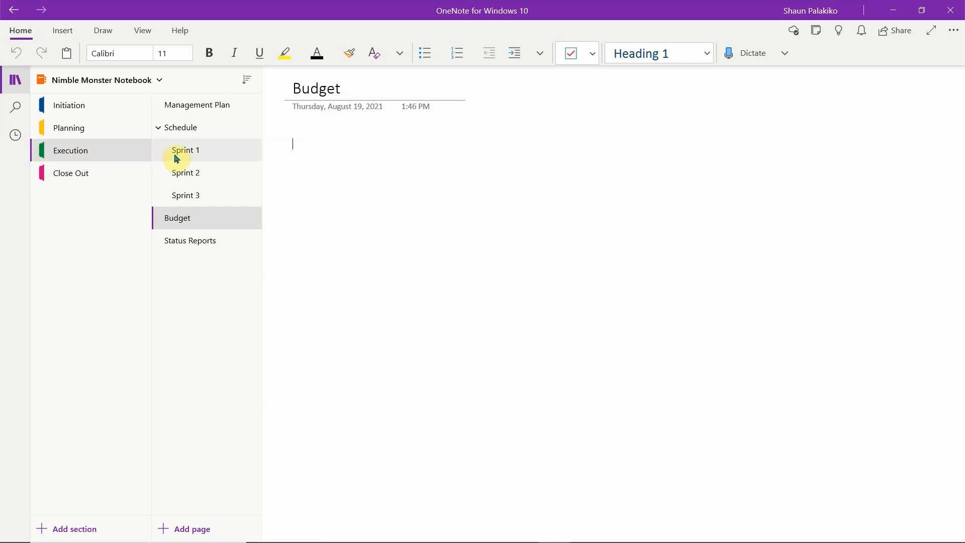
left_click(158, 127)
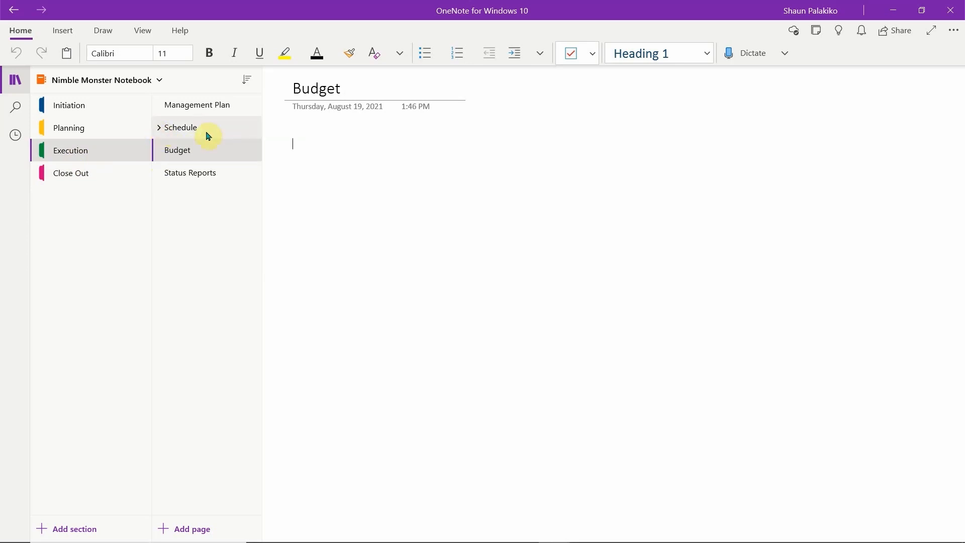
left_click(158, 128)
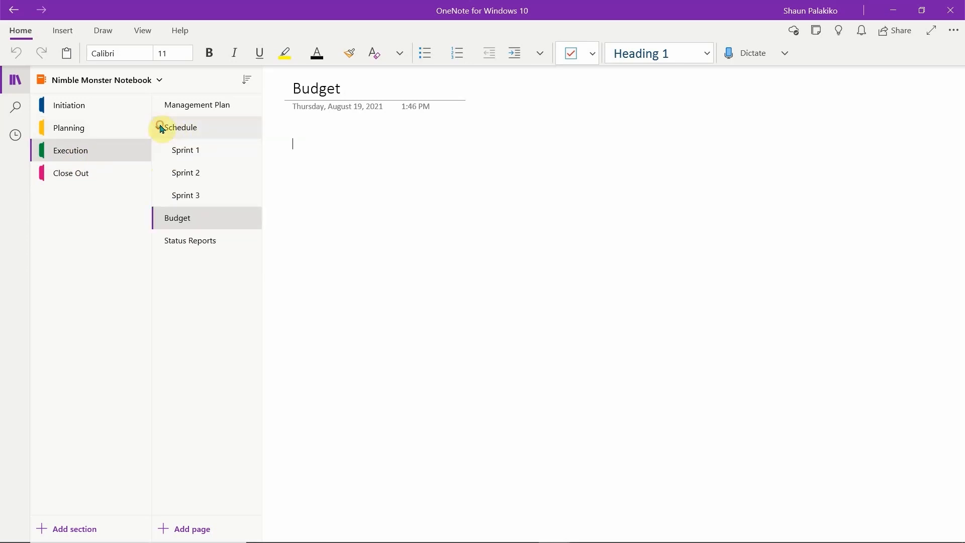
left_click(188, 133)
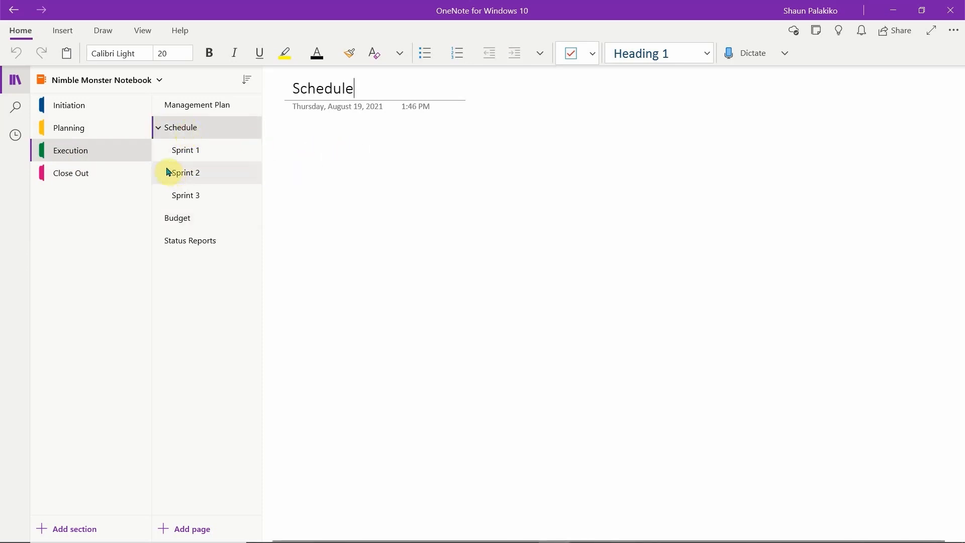
left_click(194, 150)
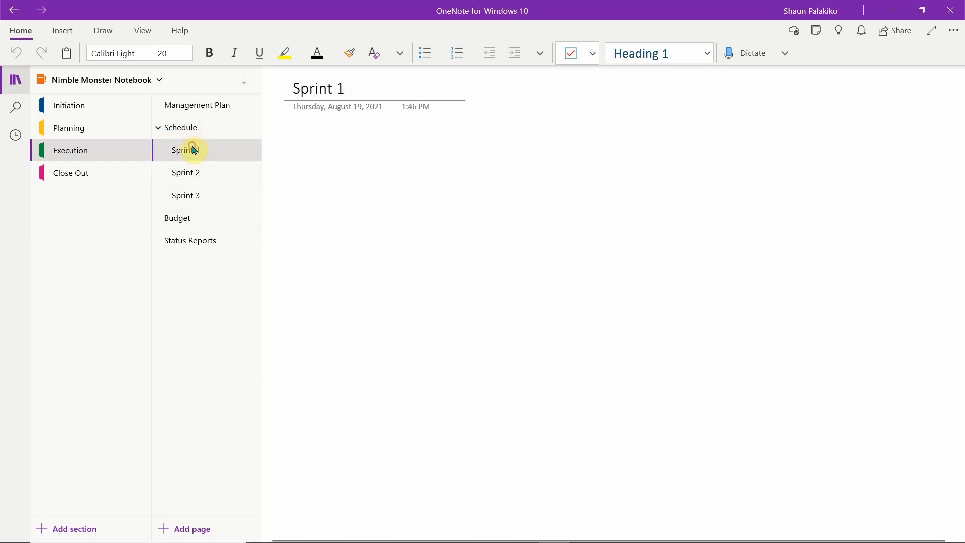
left_click(203, 173)
left_click(211, 198)
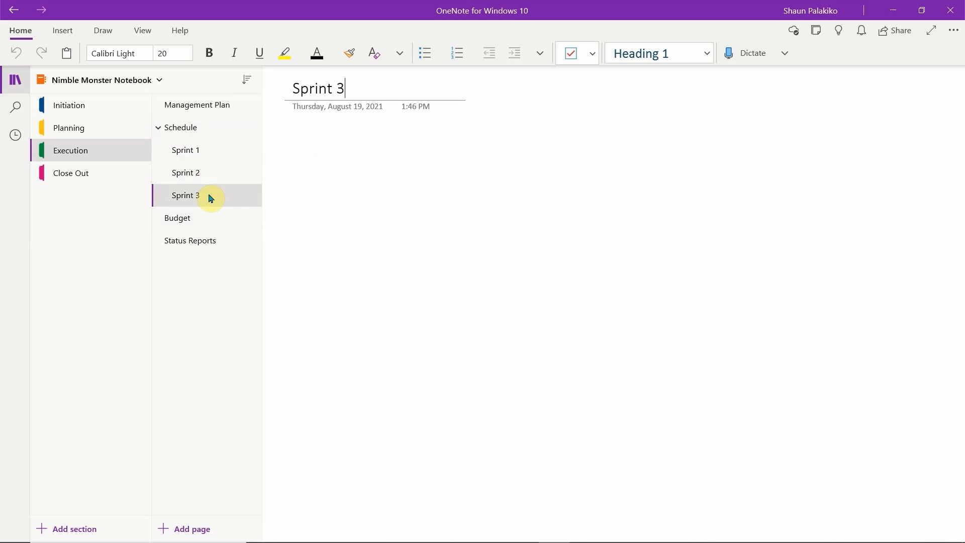
Add a new subpage titled Sprint 4 below Sprint 3 in the Schedule group
right_click(211, 198)
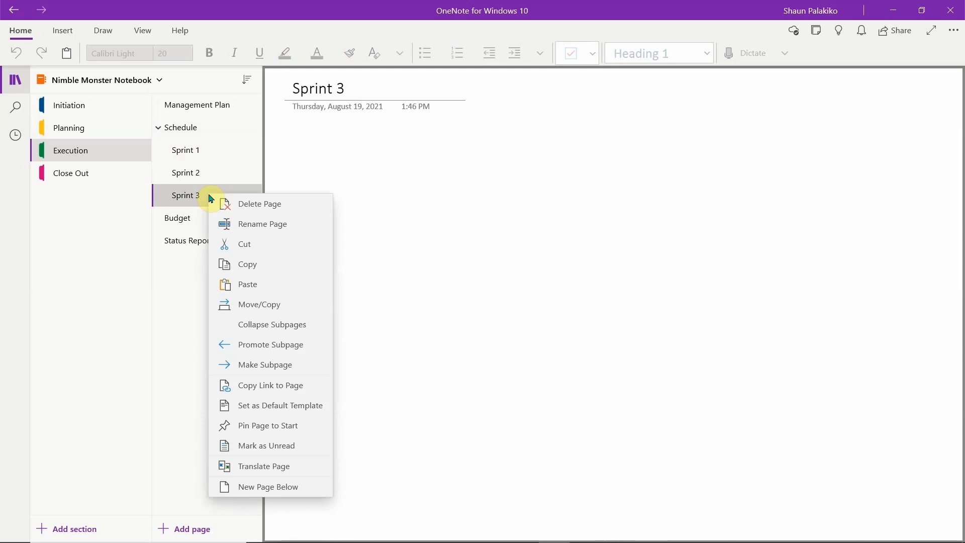
left_click(186, 265)
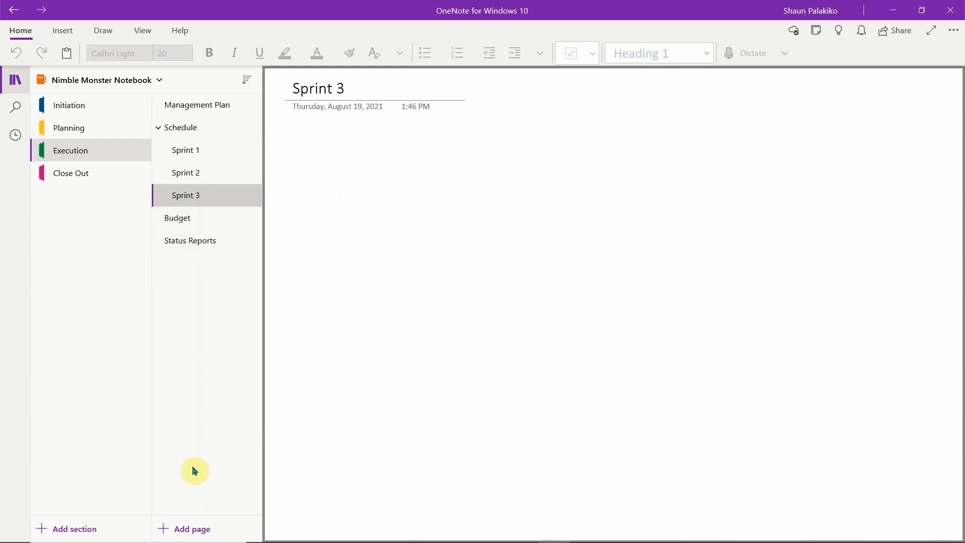
left_click(190, 527)
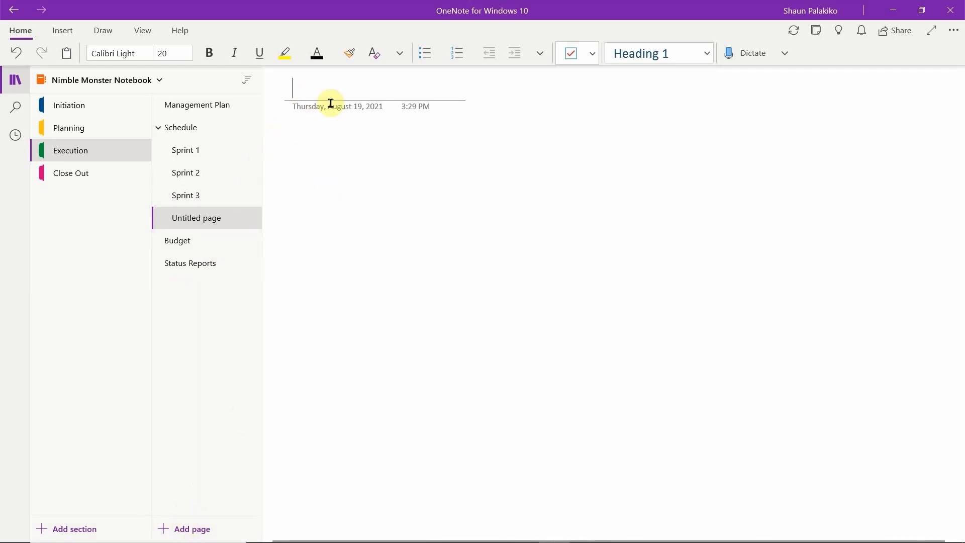
type("Sprint 4")
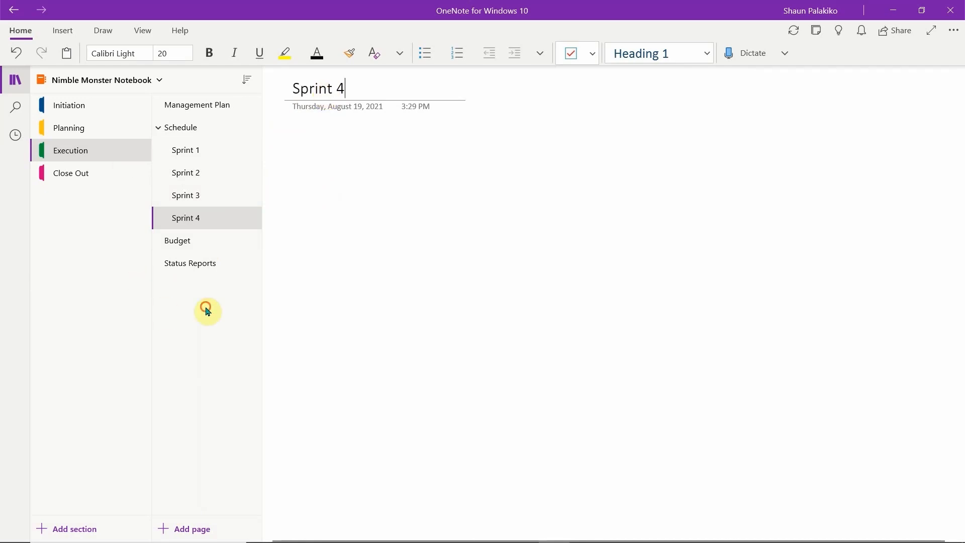
Promote the Sprint 4 subpage to a full page and make it a subpage of Schedule again
left_click(194, 197)
left_click(179, 212)
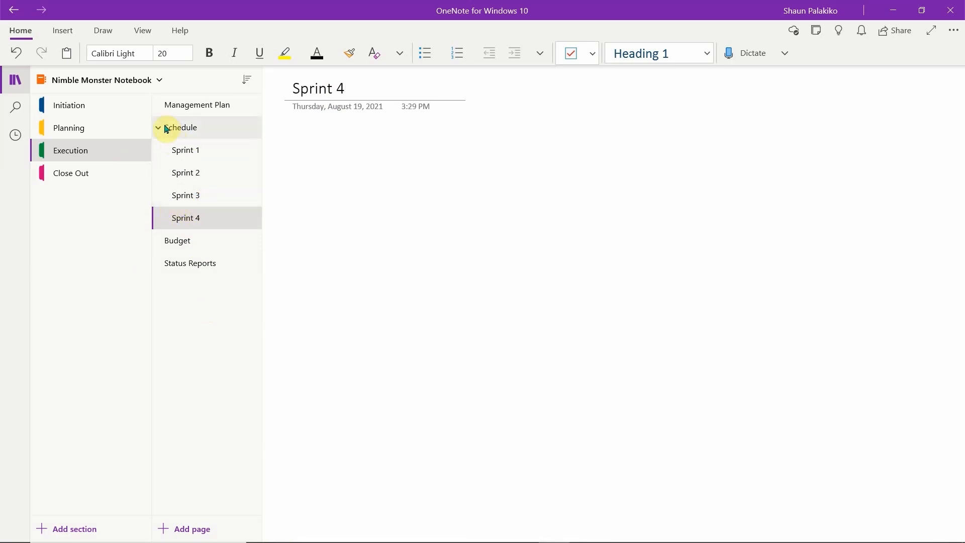
right_click(186, 216)
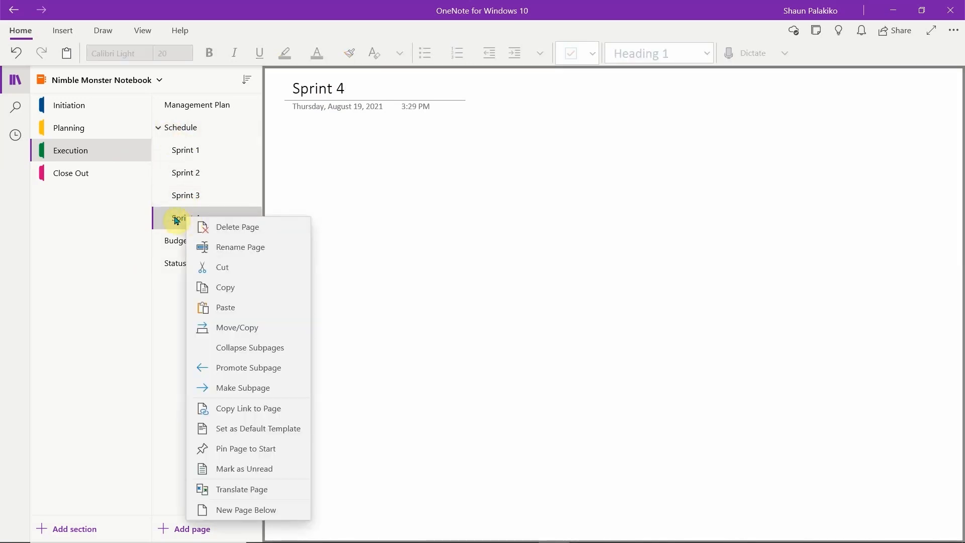
left_click(242, 369)
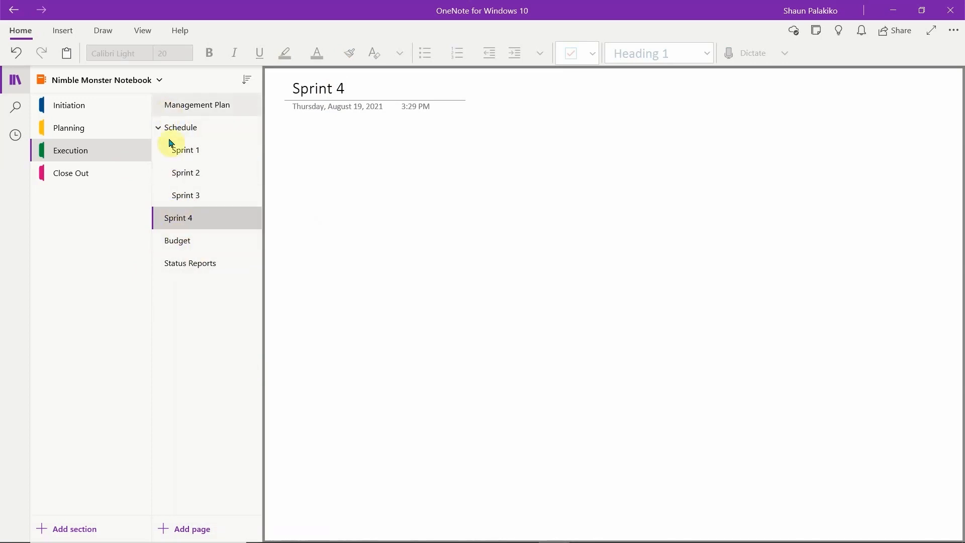
right_click(165, 222)
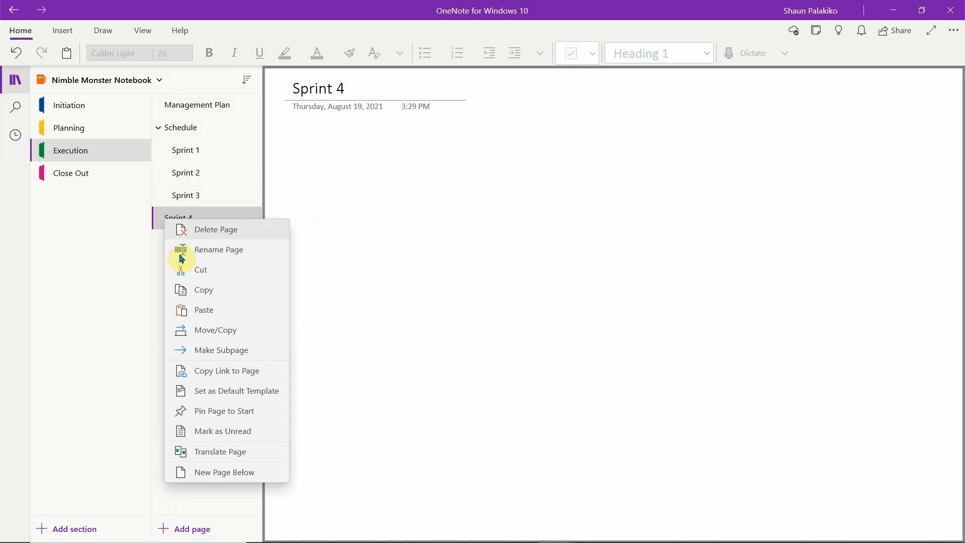
left_click(221, 357)
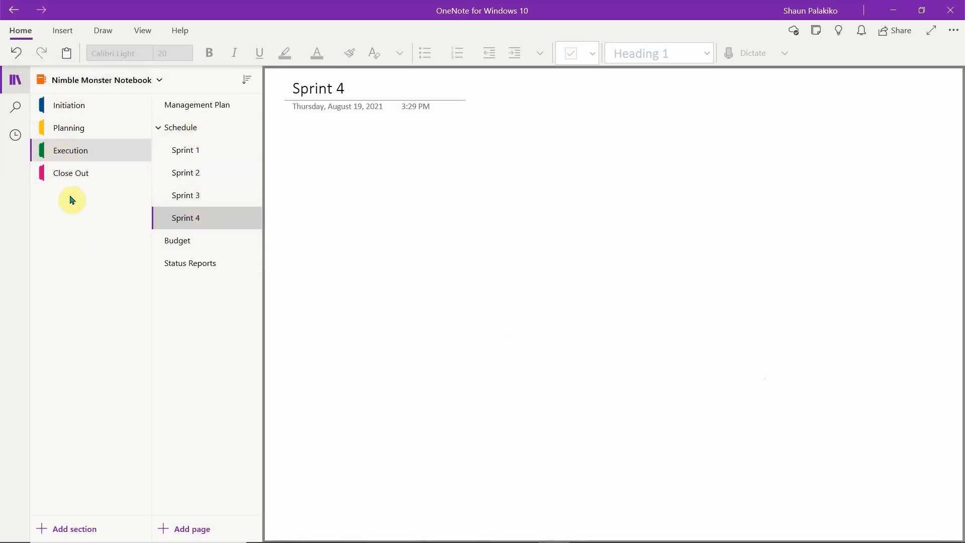
View the Close Out section and the Budget page of the Execution section
left_click(69, 177)
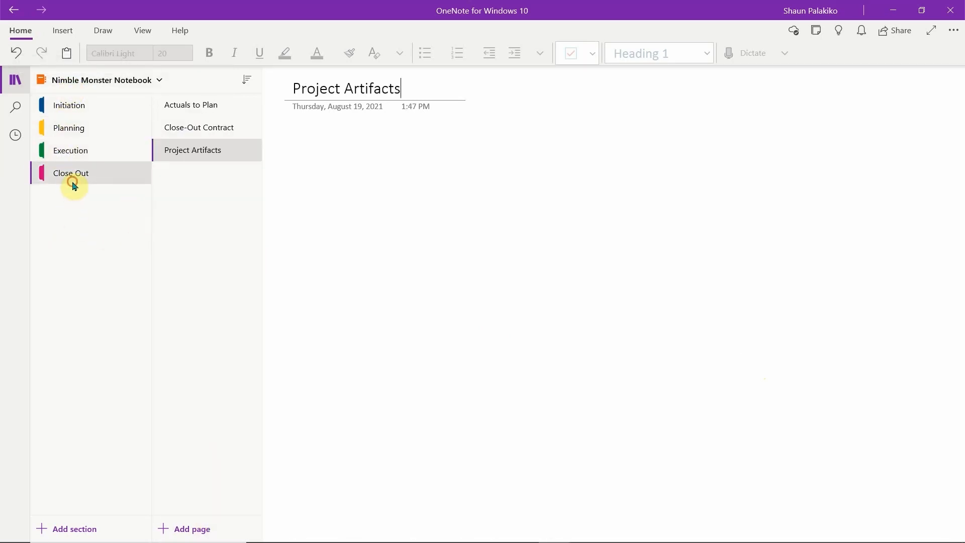
left_click(91, 150)
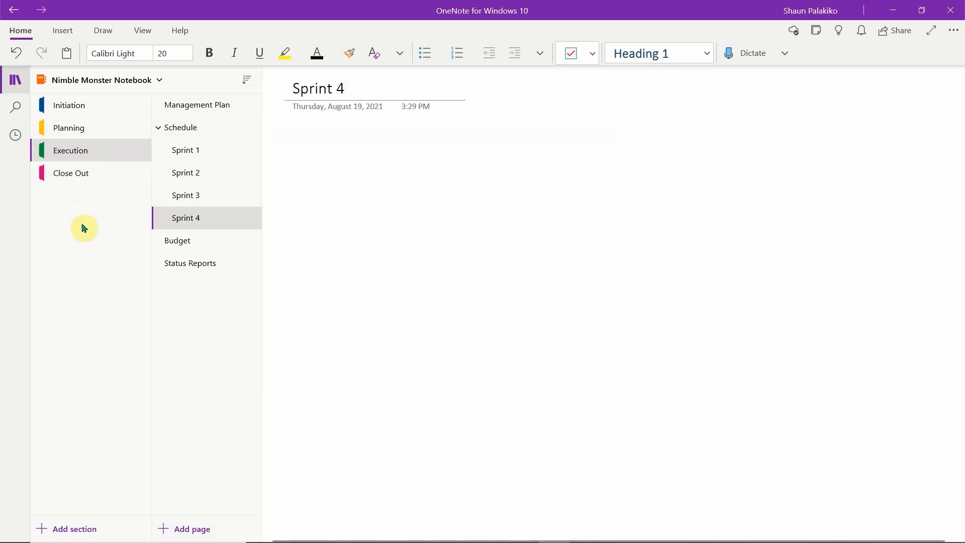
left_click(53, 36)
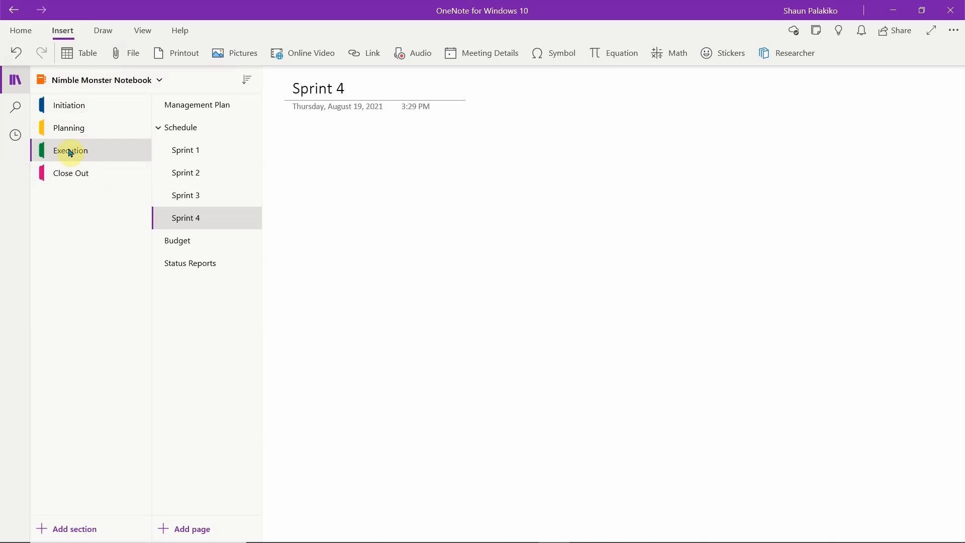
left_click(195, 245)
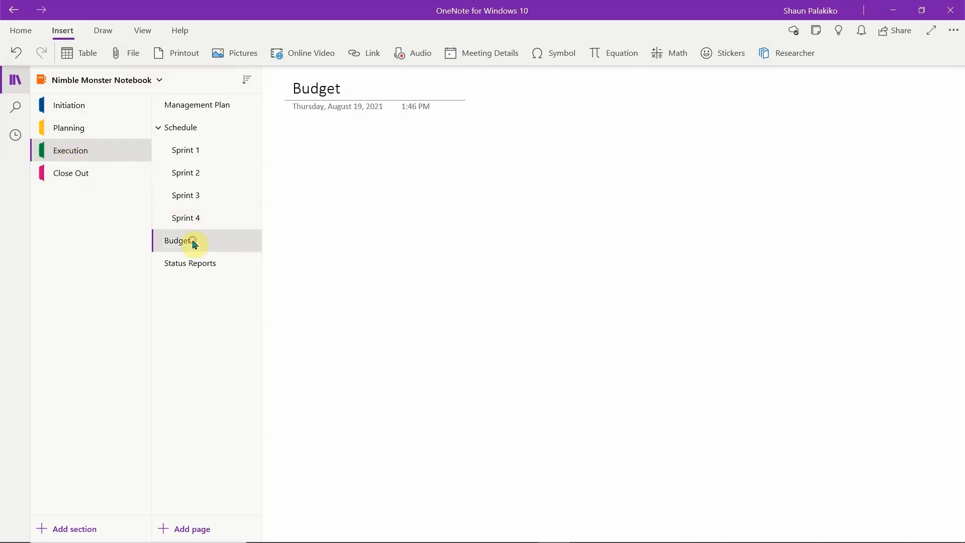
Add a page titled SR 06-05 below Status Reports in the Execution section and make it a subpage
left_click(192, 262)
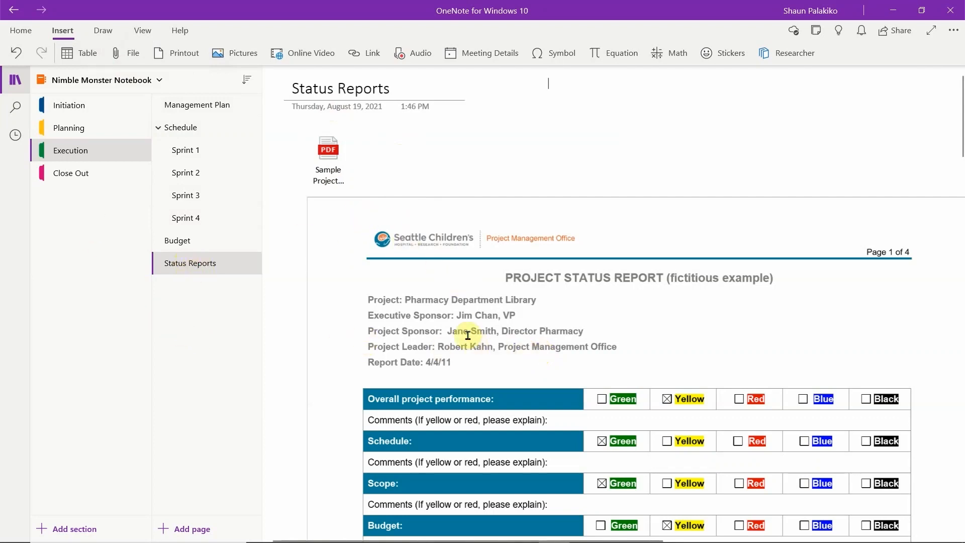
left_click(193, 529)
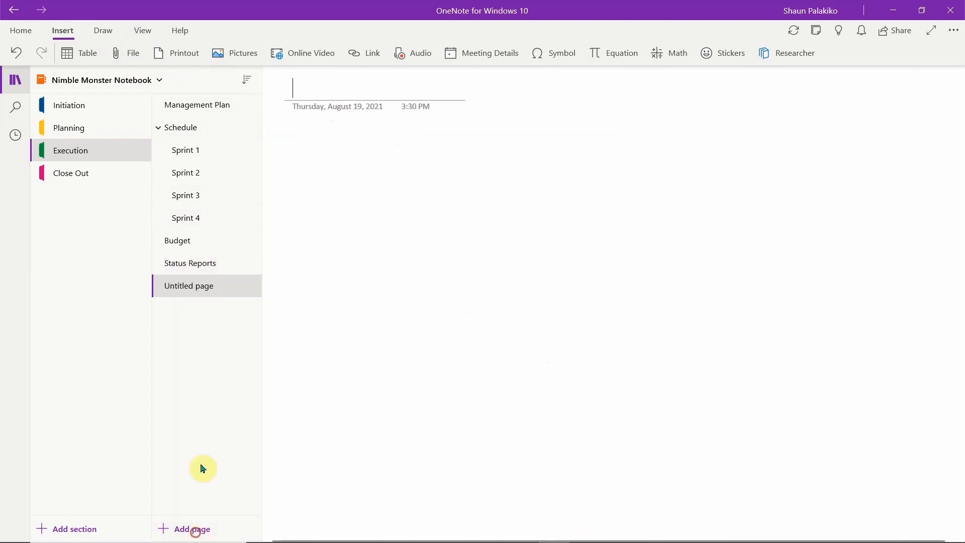
right_click(189, 291)
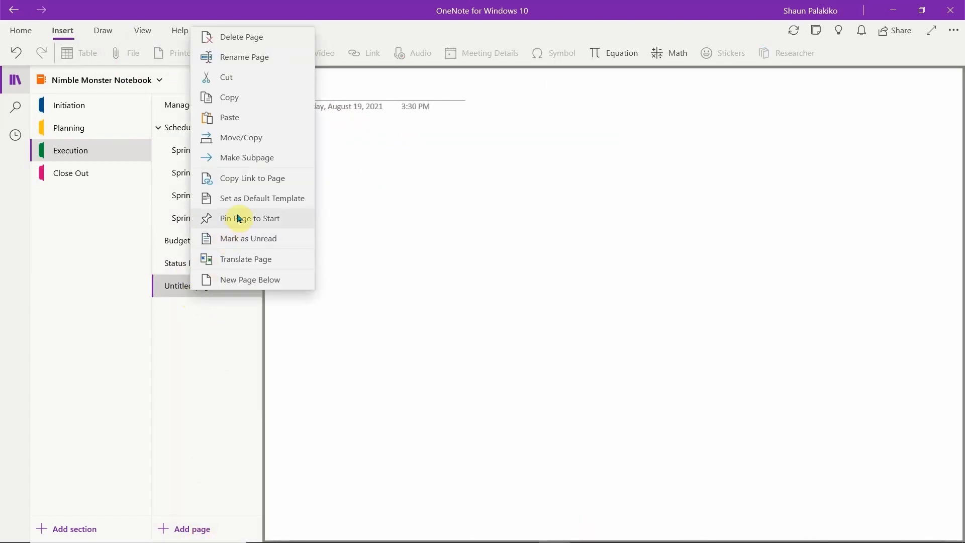
left_click(370, 93)
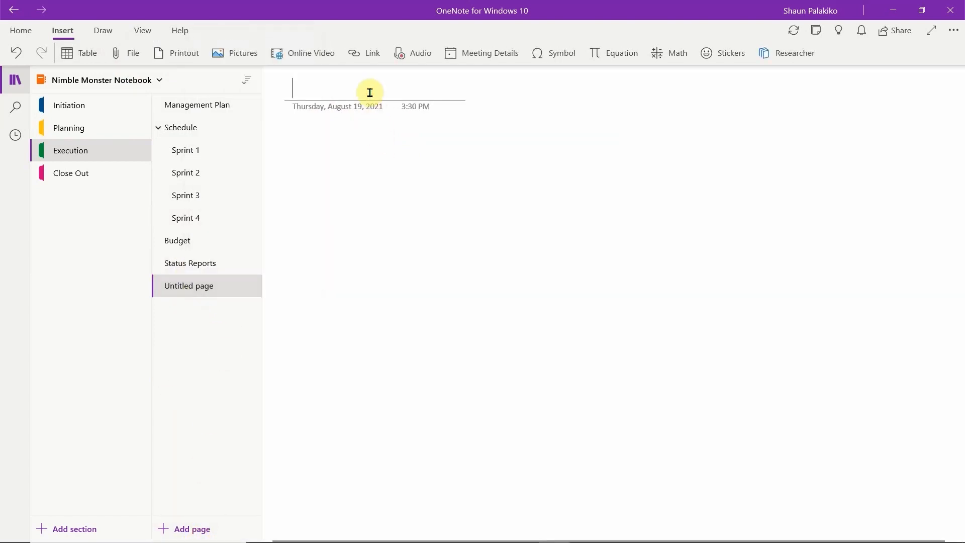
type("SR 06-")
key("BackSpace")
type("05-")
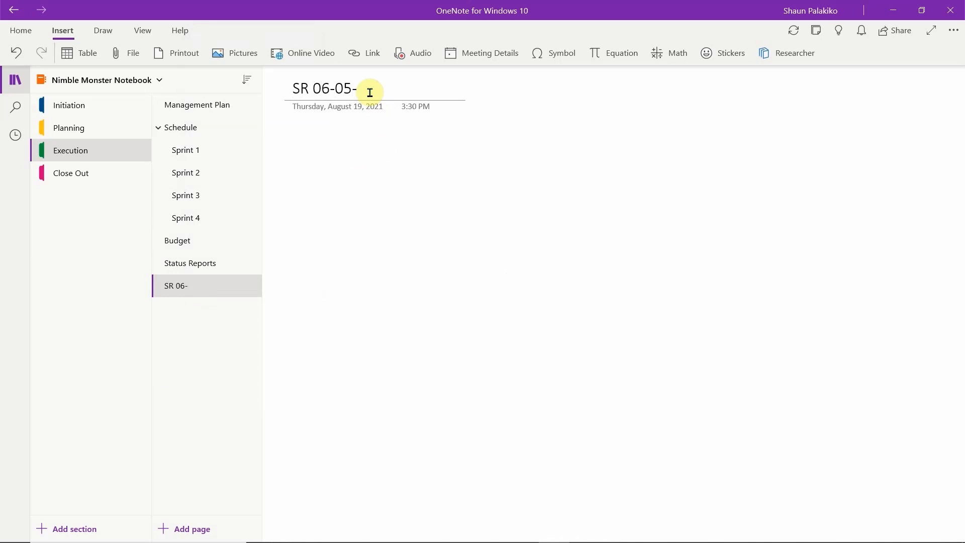
key("BackSpace")
key("Return")
right_click(194, 291)
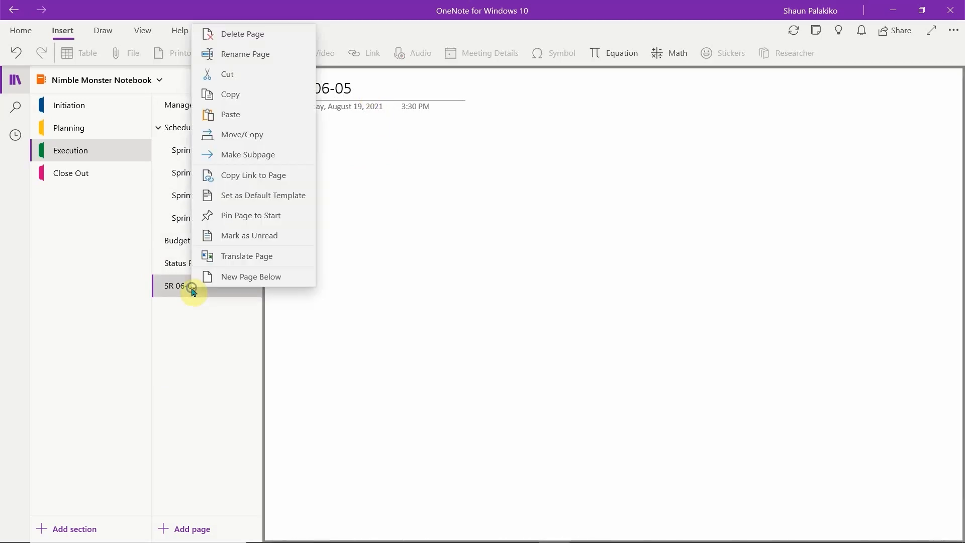
left_click(241, 155)
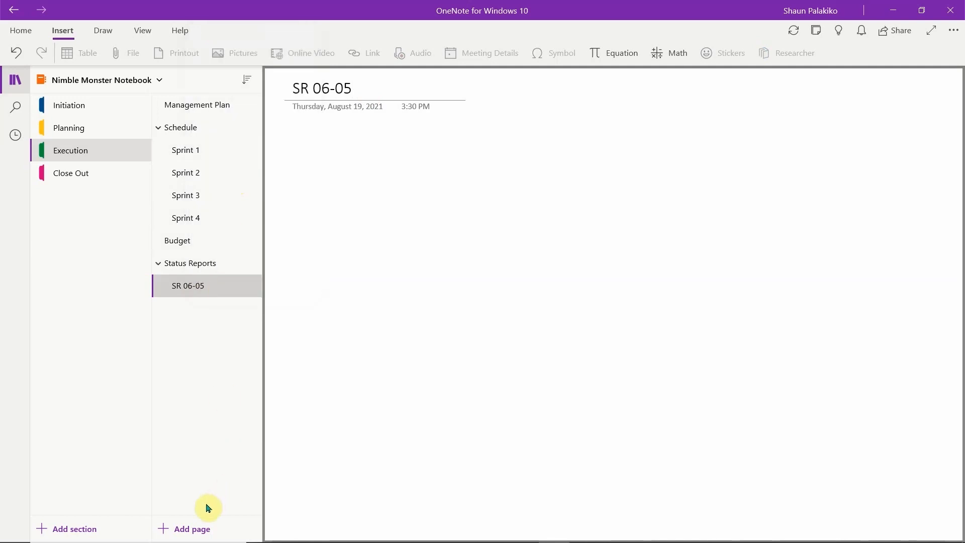
Add a second Status Reports subpage titled SR 06-12, and collapse and expand the group's subpages
left_click(206, 526)
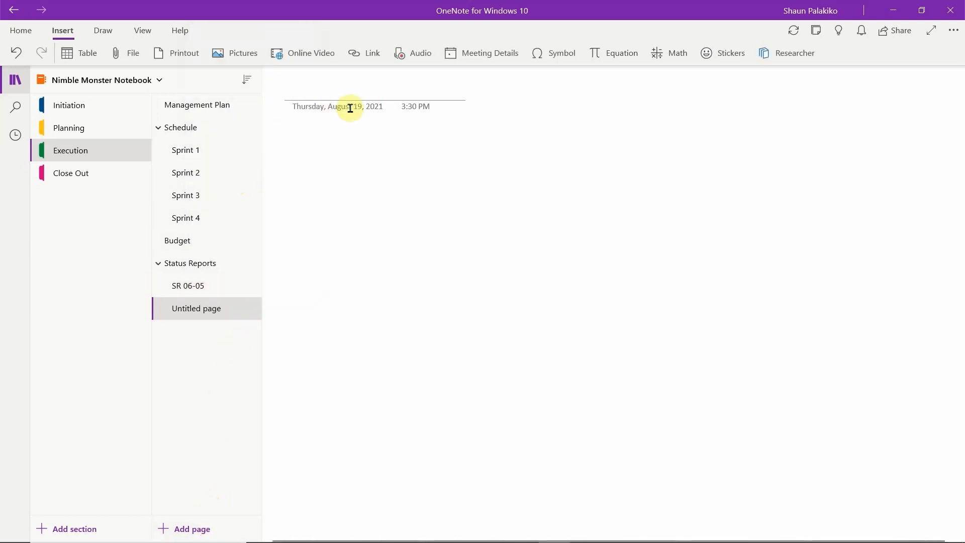
type("SR 06-12-")
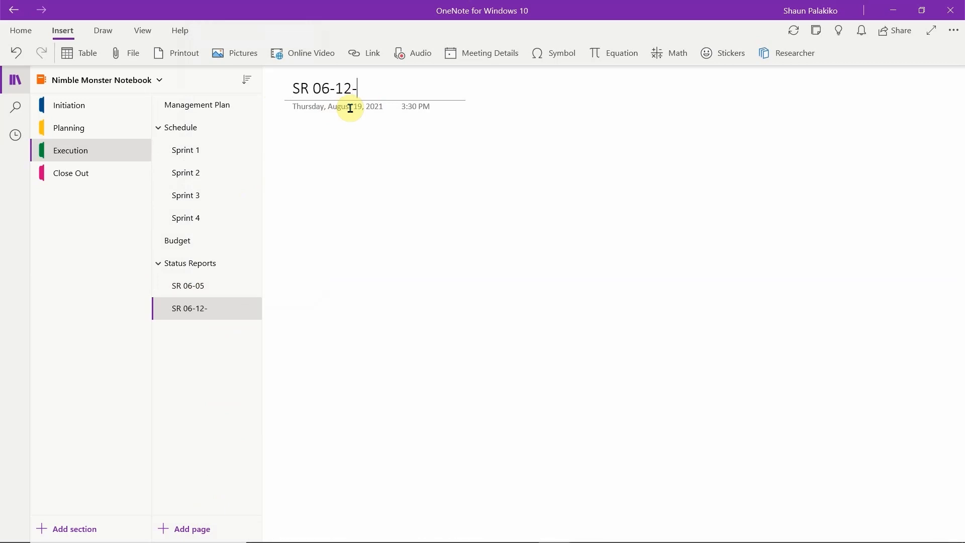
key("BackSpace")
key("Return")
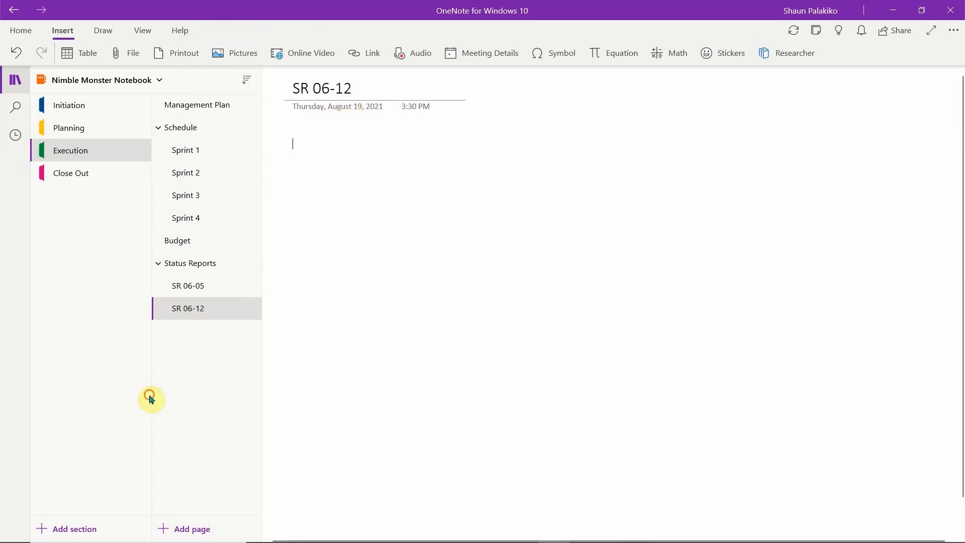
left_click(157, 262)
left_click(159, 263)
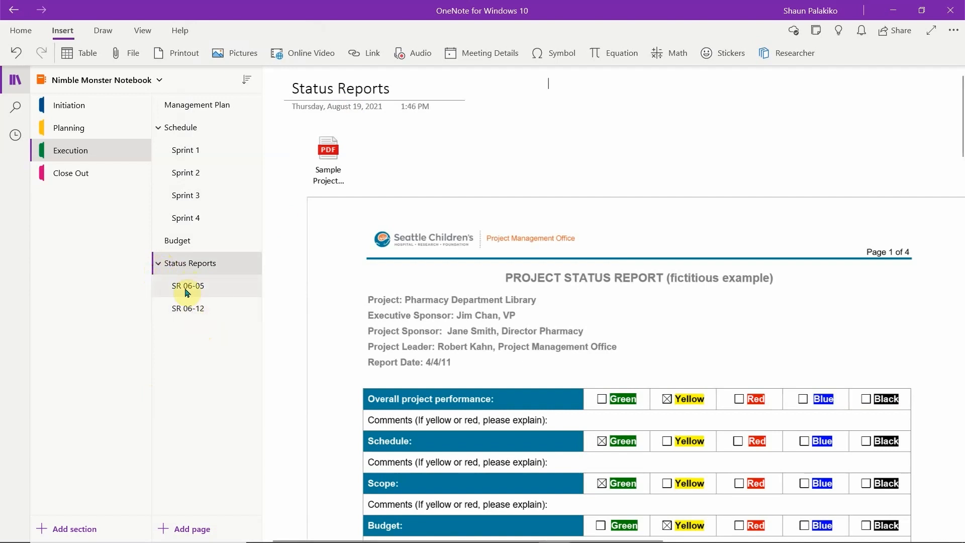
Collapse and expand the Status Reports group and point out its SR 06-05 and SR 06-12 subpages
left_click(159, 265)
left_click(158, 265)
left_click(198, 294)
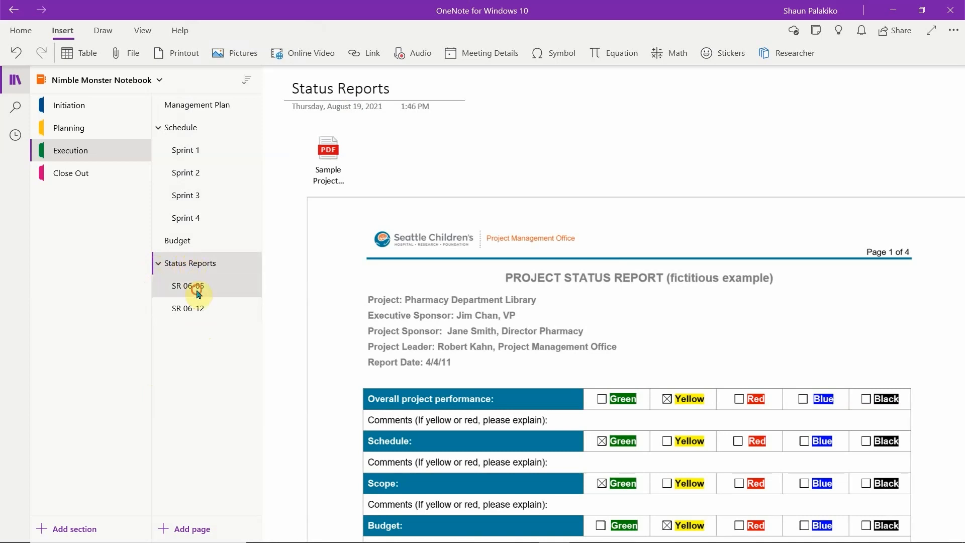
left_click(198, 309)
left_click(200, 288)
left_click(201, 273)
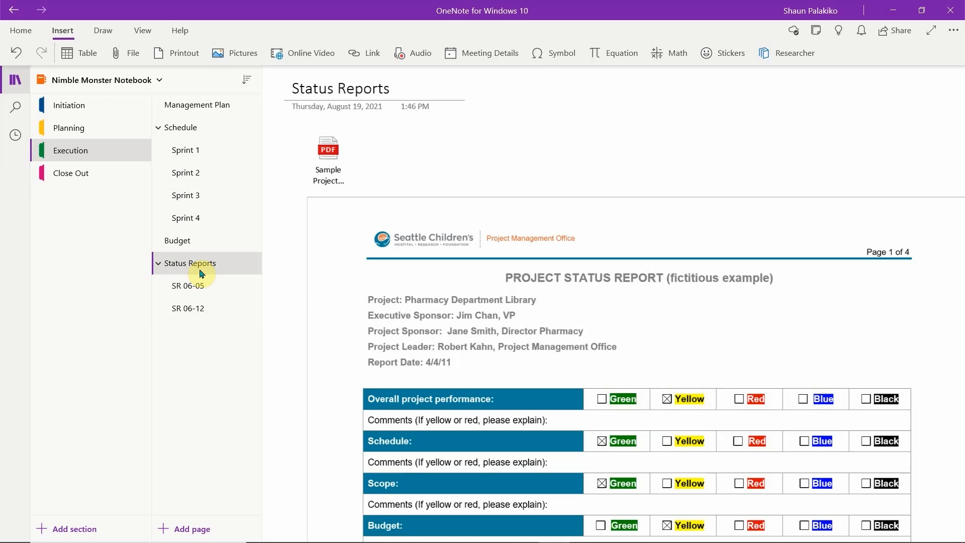
Insert budget.xlsx on the Budget page of the Execution section by uploading it to OneDrive and inserting a link
left_click(191, 240)
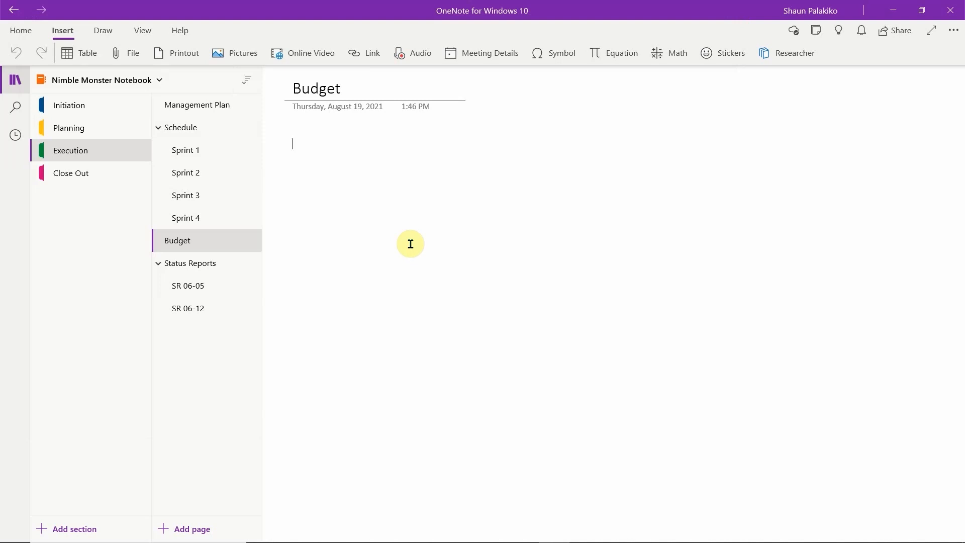
left_click(134, 53)
double_click(135, 92)
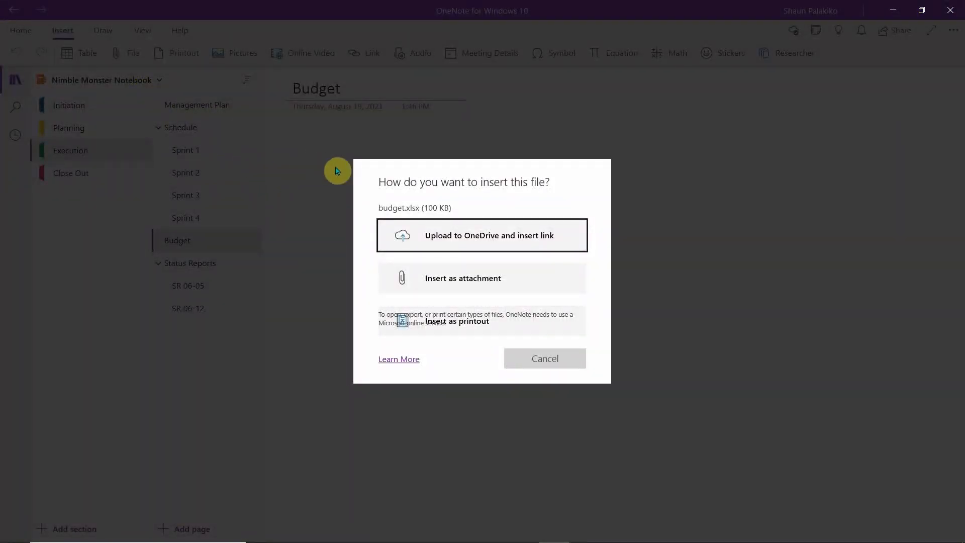
left_click(472, 249)
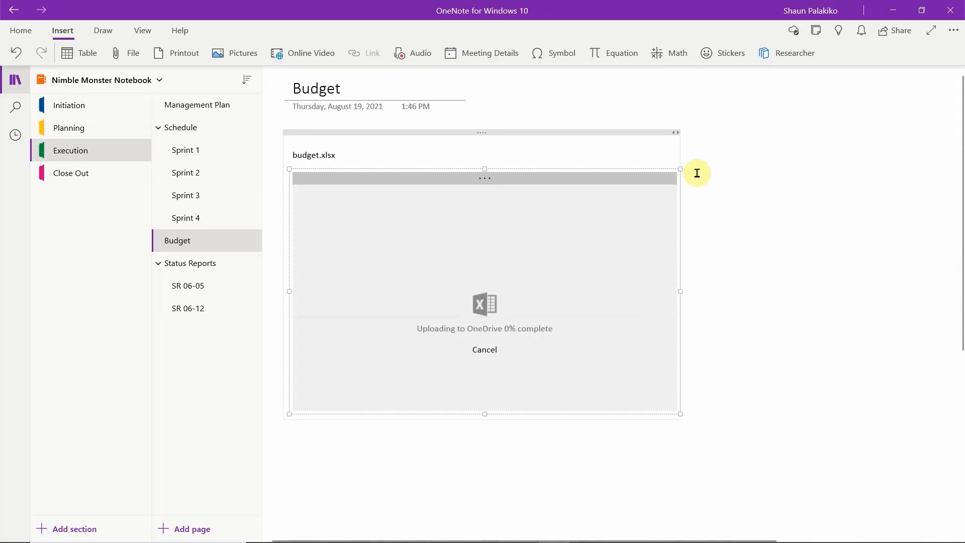
Open the linked budget.xlsx workbook in Excel for the web and delete the Spreadsheet123 logo and the review and social media graphic
left_click(316, 158)
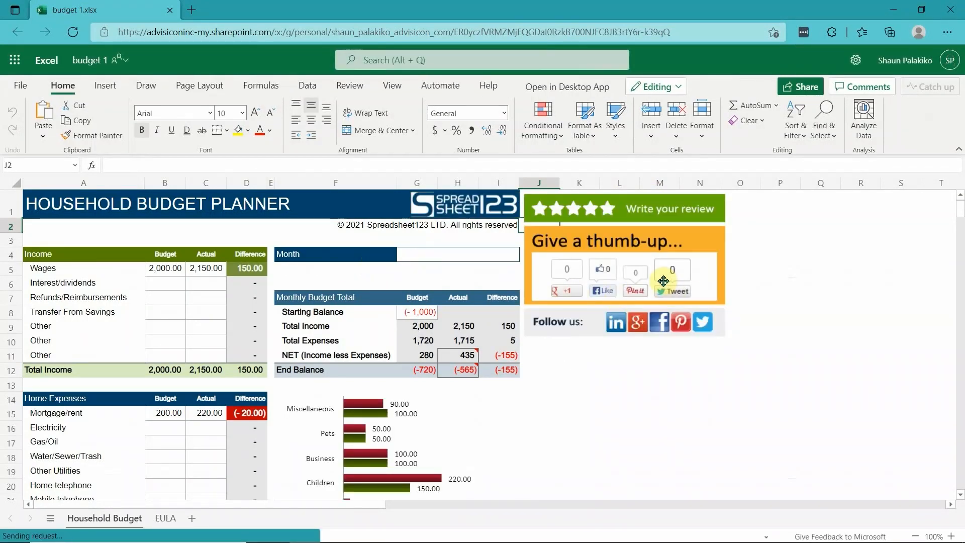
left_click(458, 205)
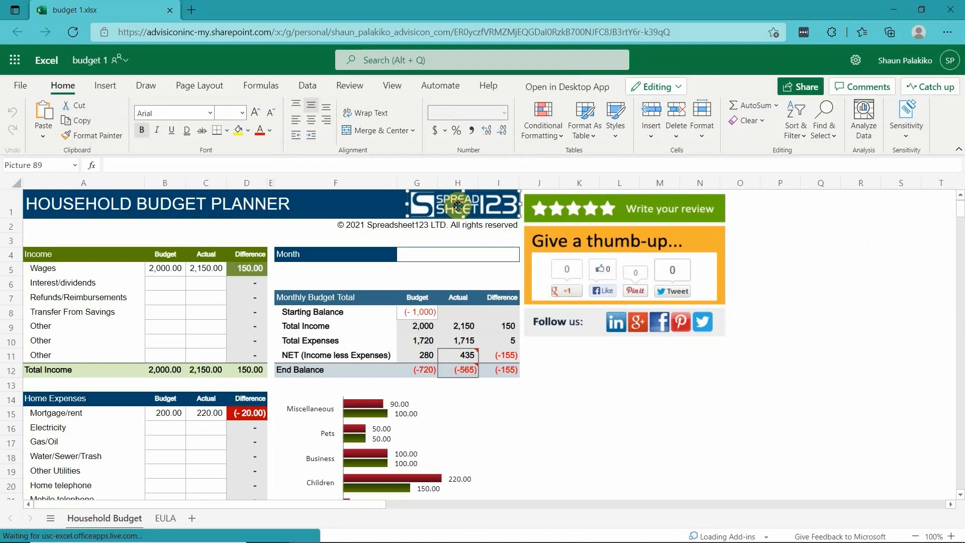
key("Delete")
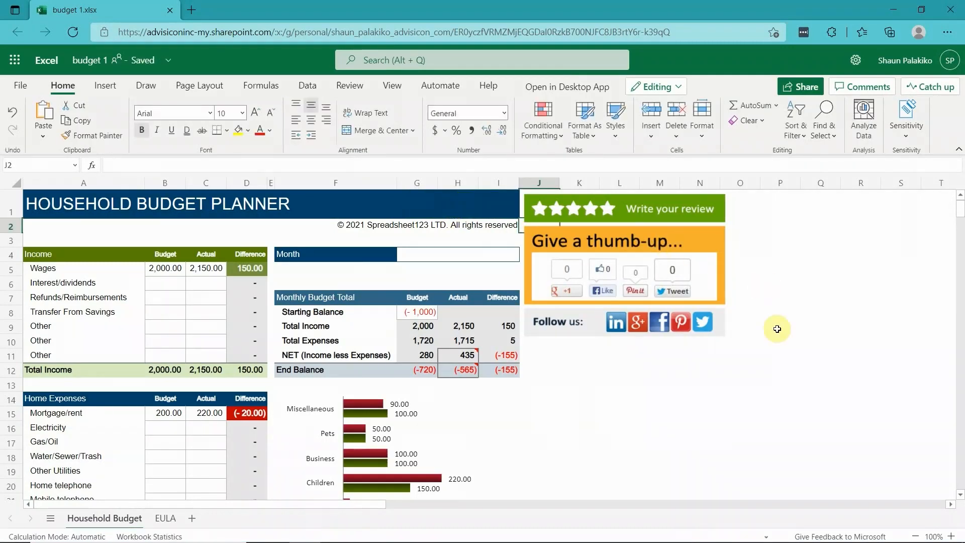
left_click(724, 332)
key("Delete")
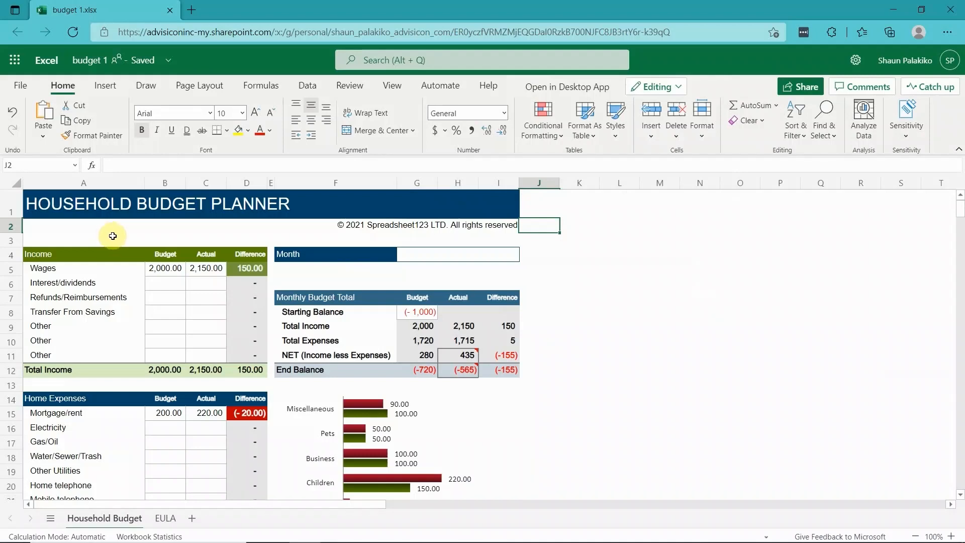
Delete row 2 with the copyright notice from the Household Budget sheet
left_click(9, 229)
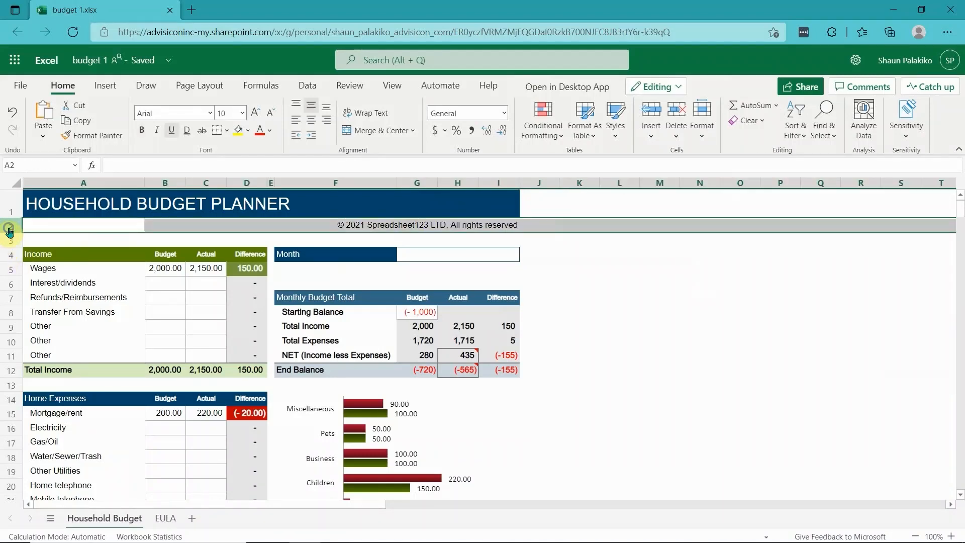
right_click(9, 228)
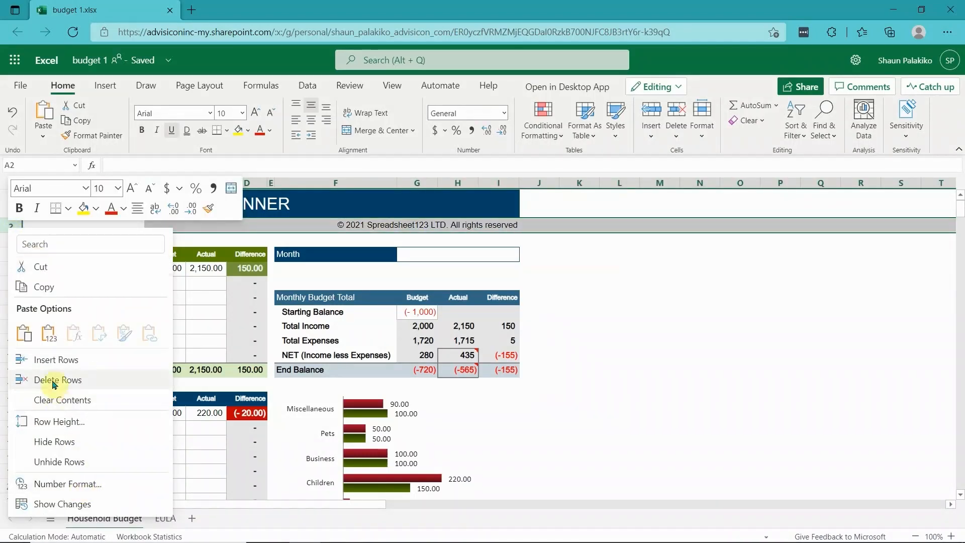
left_click(80, 380)
Shorten the sheet title in cell A1 to BUDGET PLANNER
left_click(69, 199)
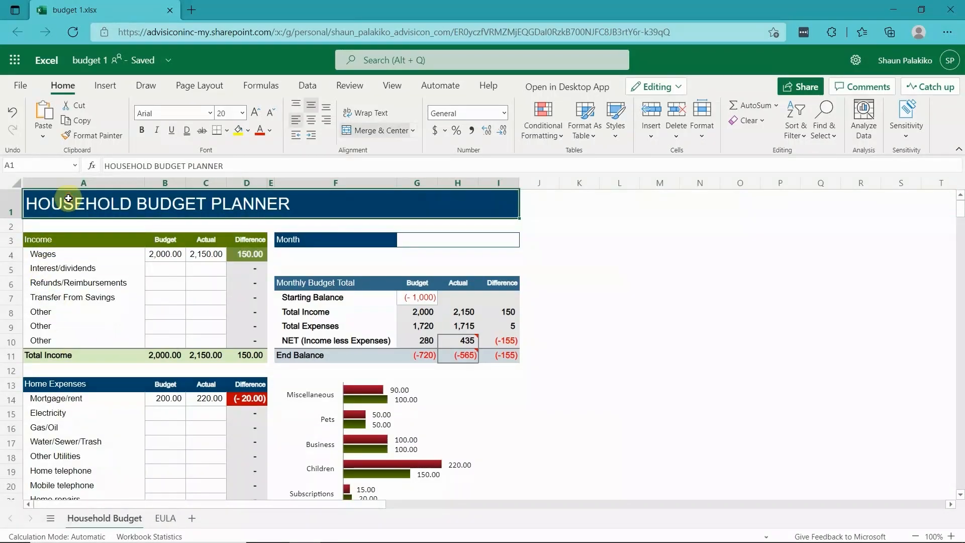
left_click(139, 167)
double_click(139, 166)
key("Delete")
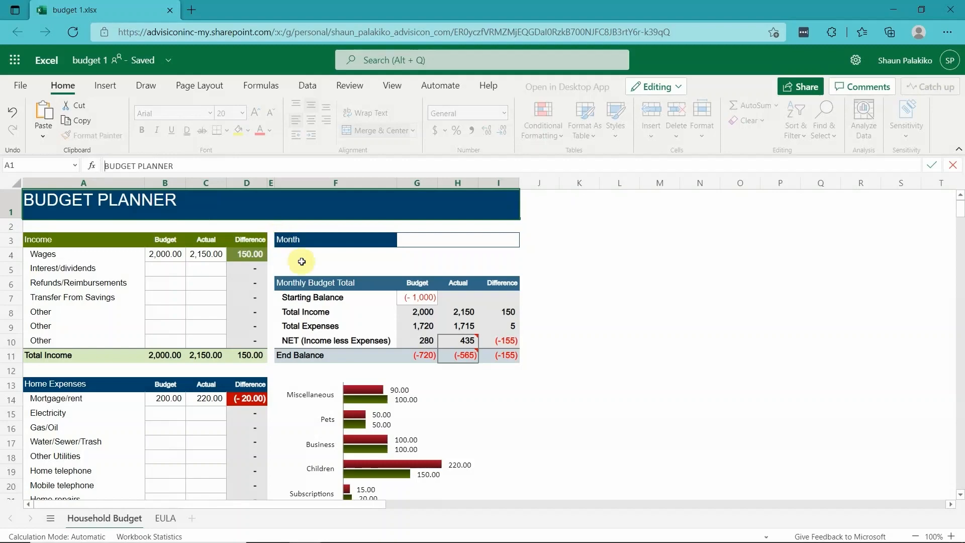
left_click(630, 296)
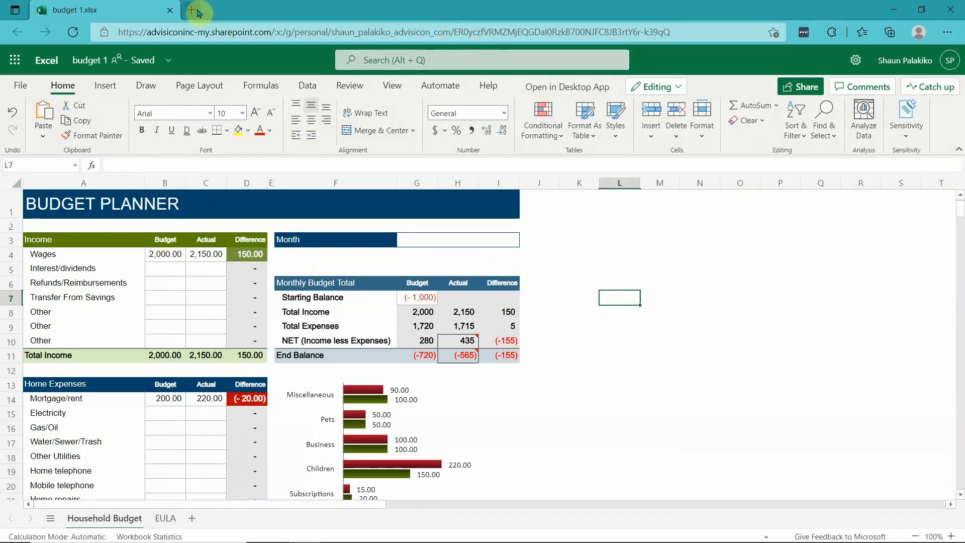
Close the workbook and enlarge the embedded budget spreadsheet on the OneNote Budget page to show more columns and rows
left_click(170, 12)
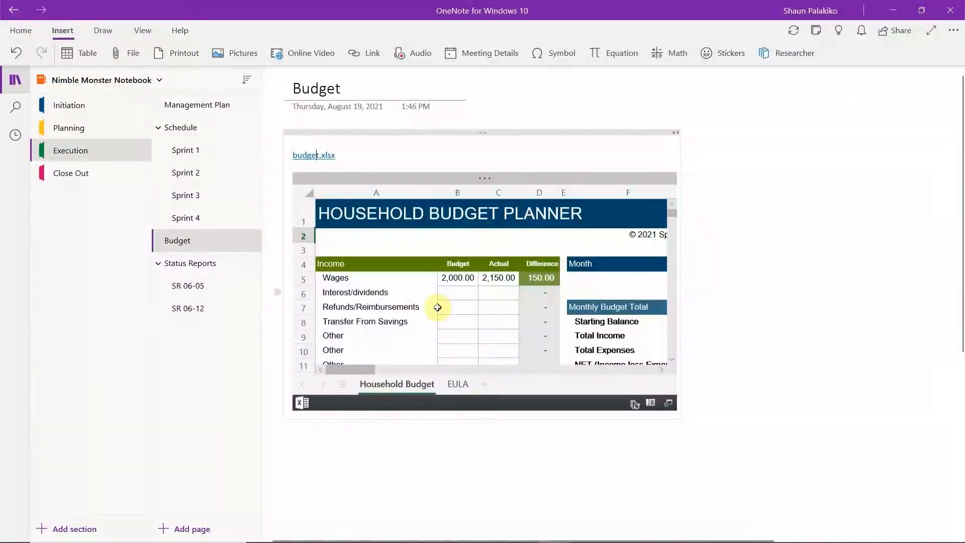
left_click(435, 408)
left_click_drag(685, 424, 906, 460)
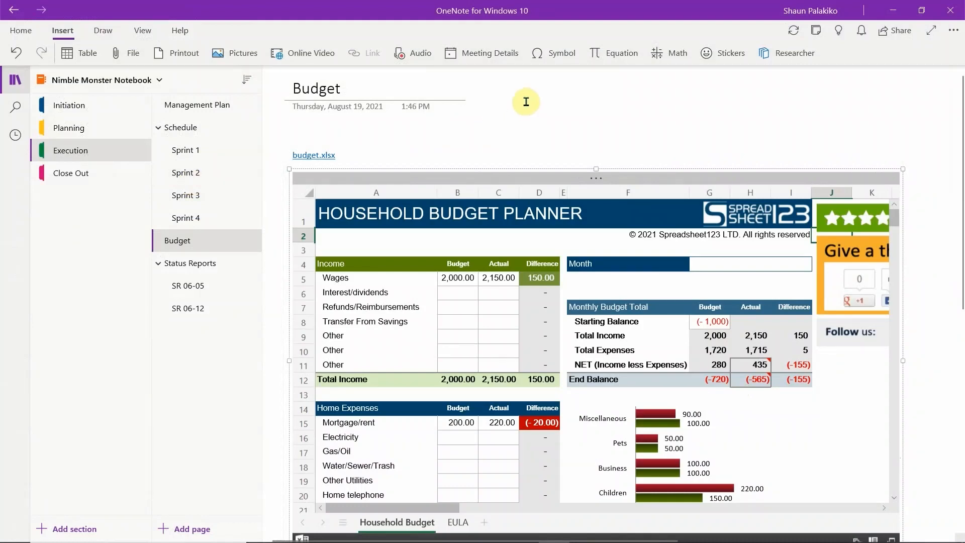
left_click(926, 247)
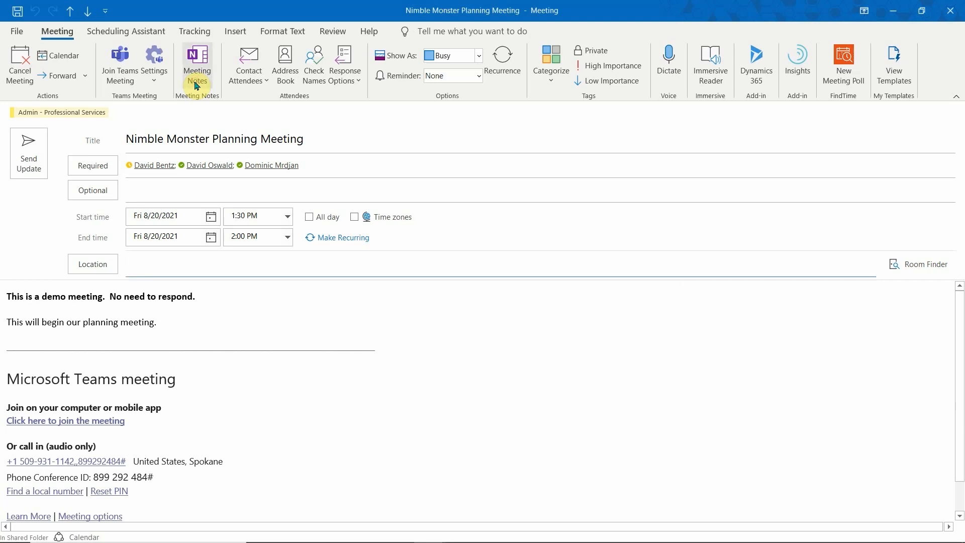
View the Meeting Notes choices for the Nimble Monster Planning Meeting in Outlook and close them without choosing one
left_click(220, 71)
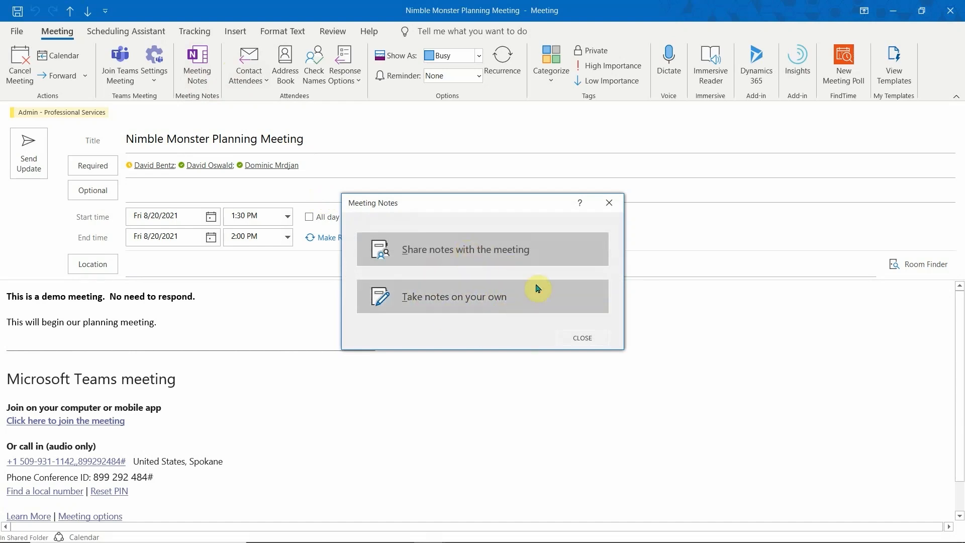
left_click(583, 339)
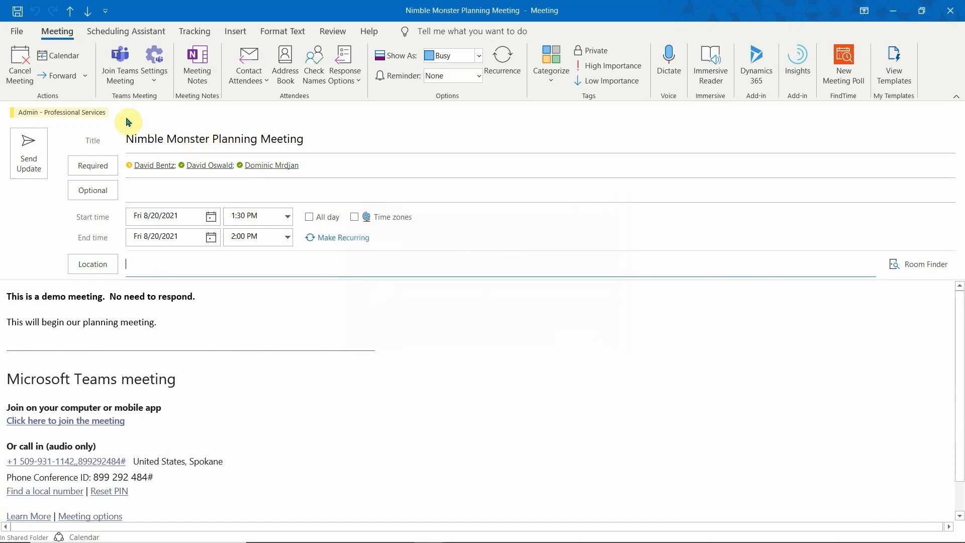
left_click(539, 271)
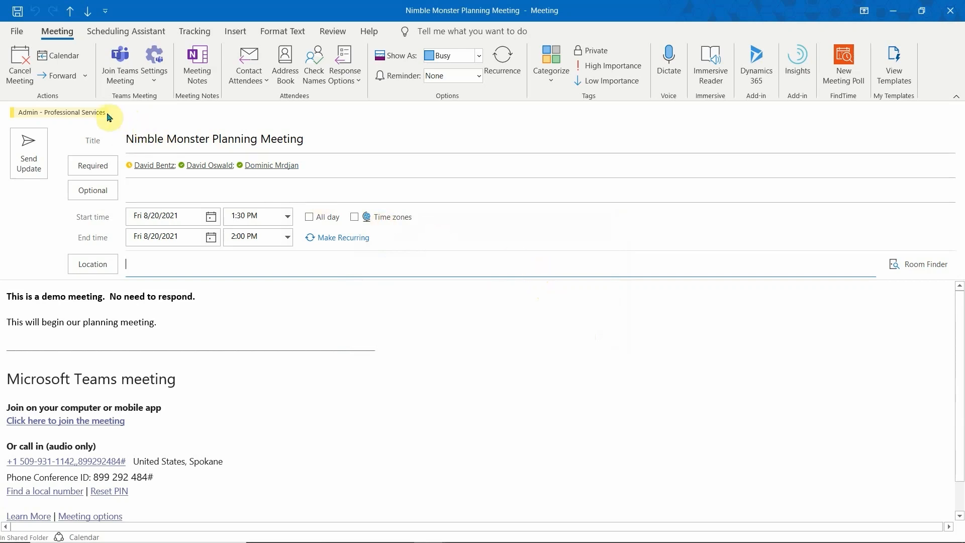
Enable "Use Send to OneNote with OneNote for Windows 10, if available" in Outlook's advanced options
left_click(18, 32)
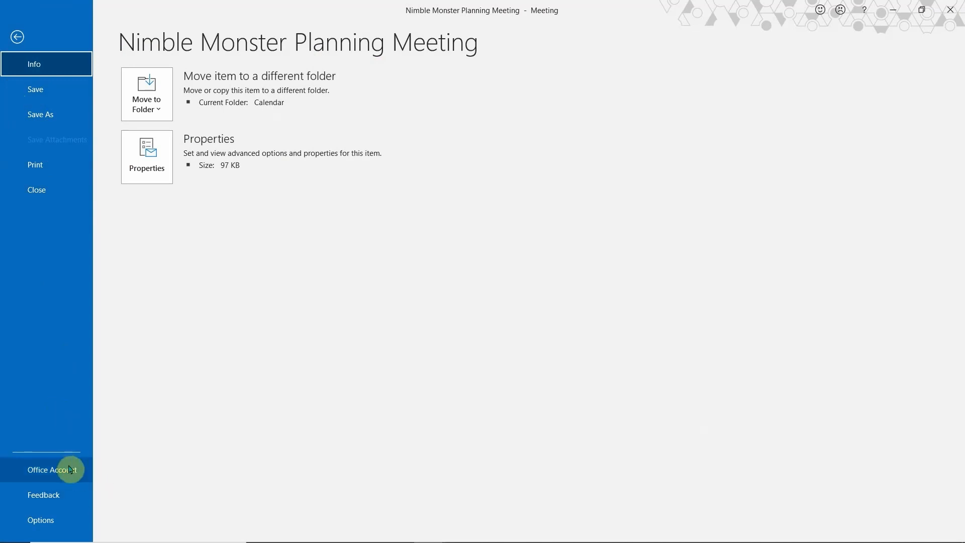
left_click(54, 524)
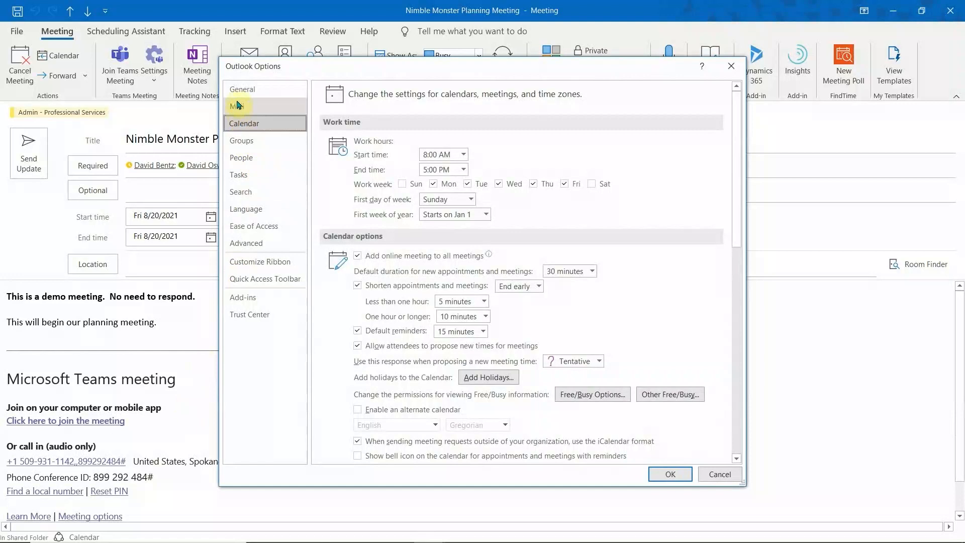
left_click(259, 245)
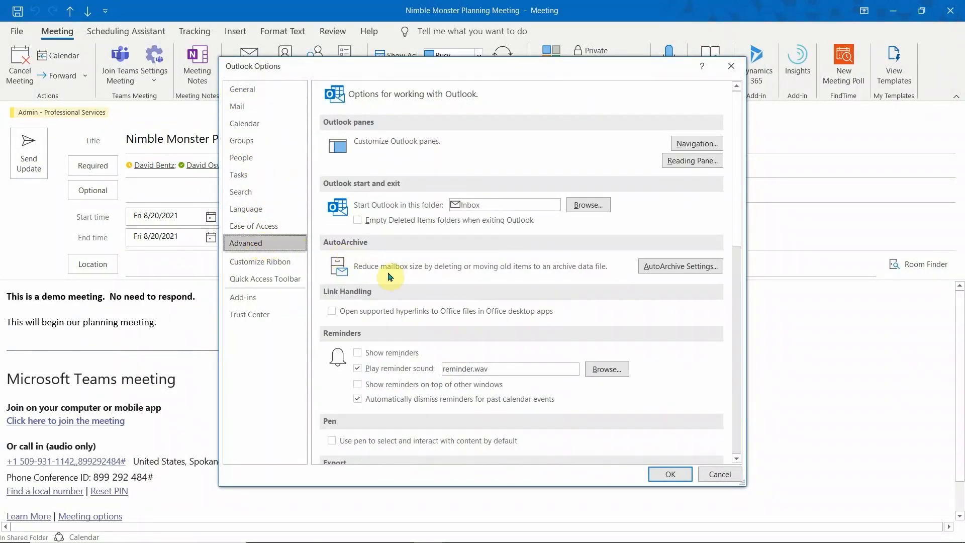
left_click_drag(736, 169, 734, 380)
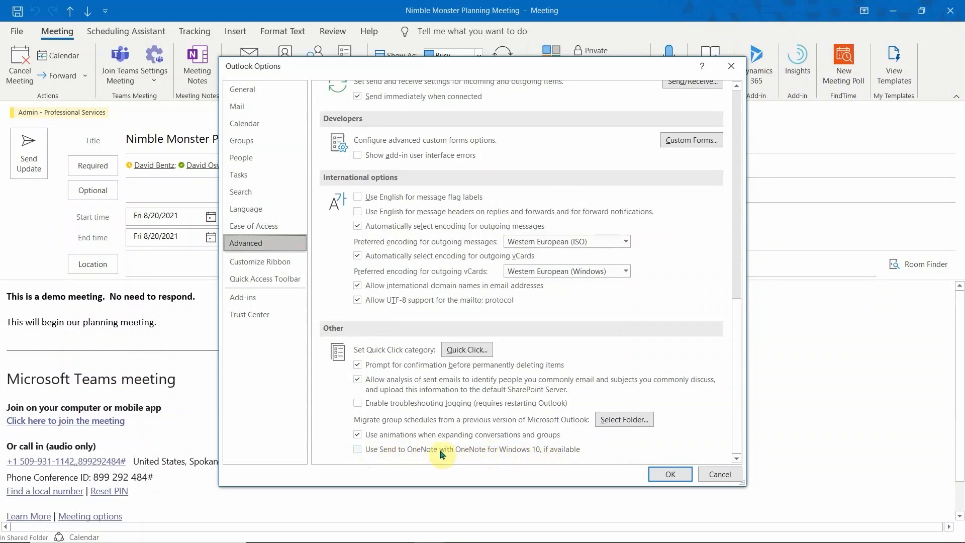
left_click(358, 449)
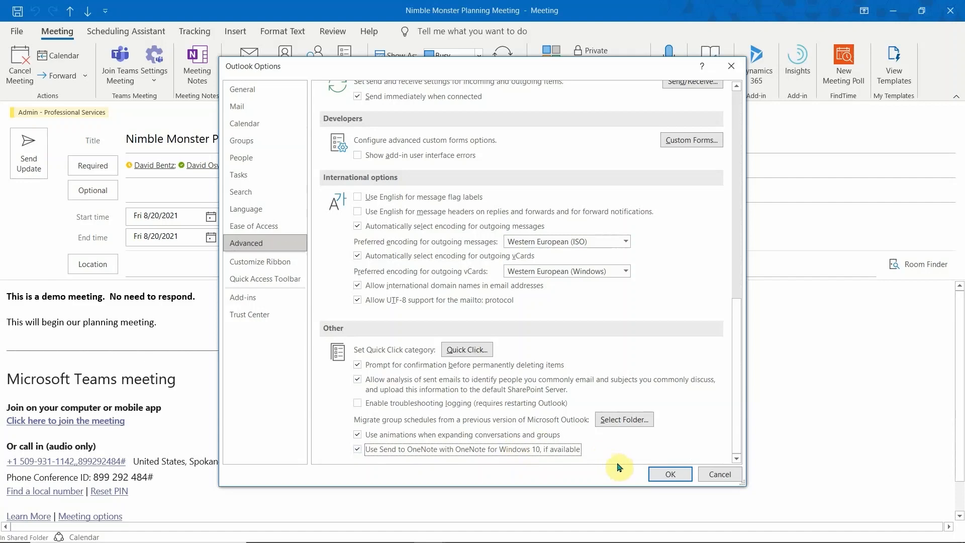
left_click(671, 473)
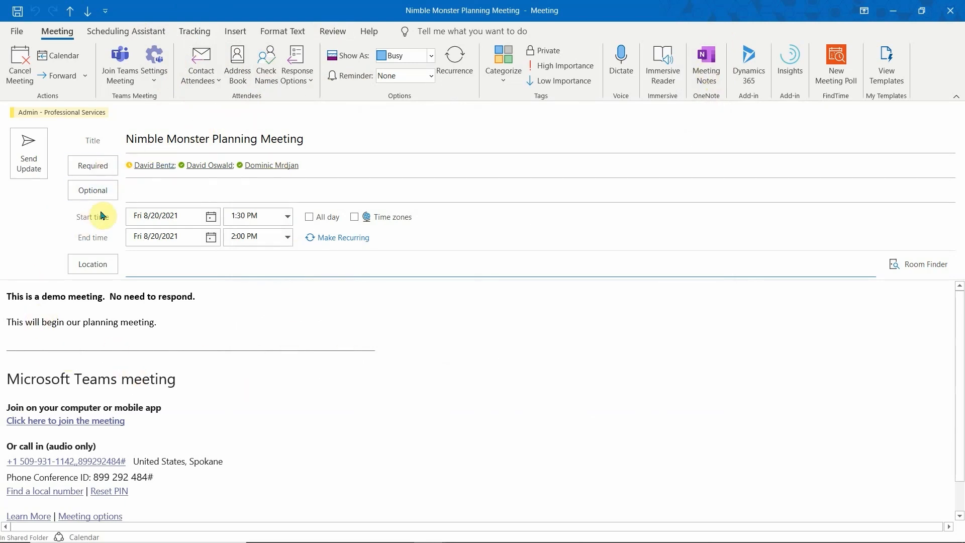
Save the meeting notes for the Nimble Monster Planning Meeting to the Planning section of the Nimble Mosnter Notebook
left_click(721, 78)
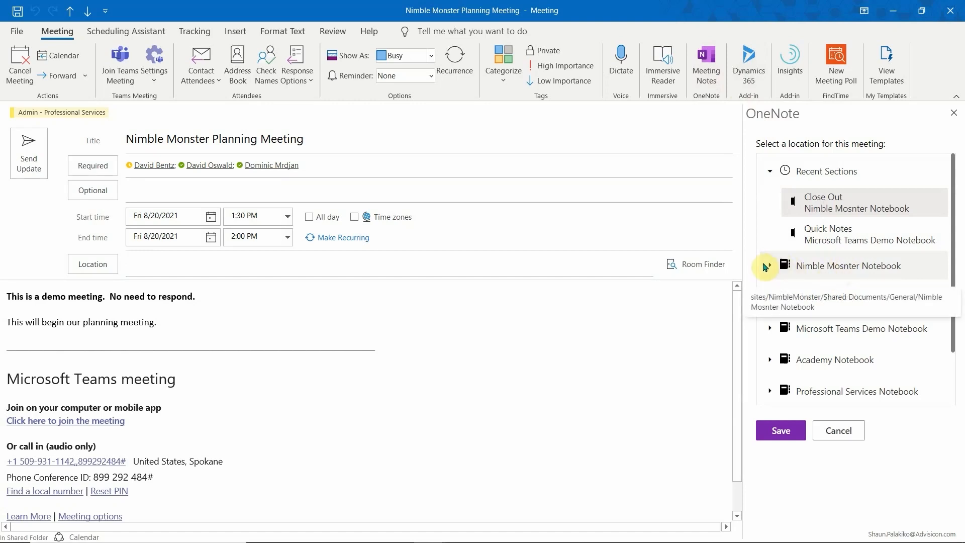
left_click(767, 267)
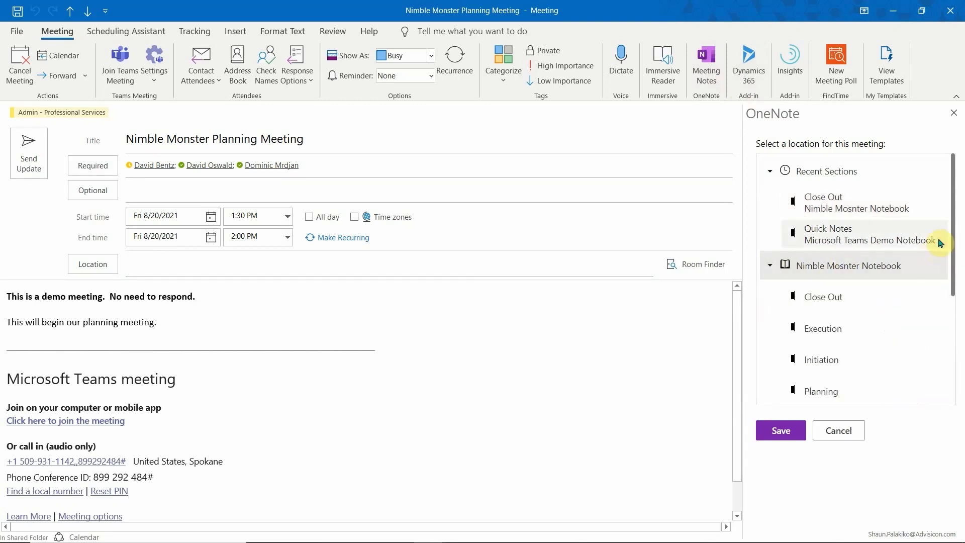
scroll(851, 312, "down", 1)
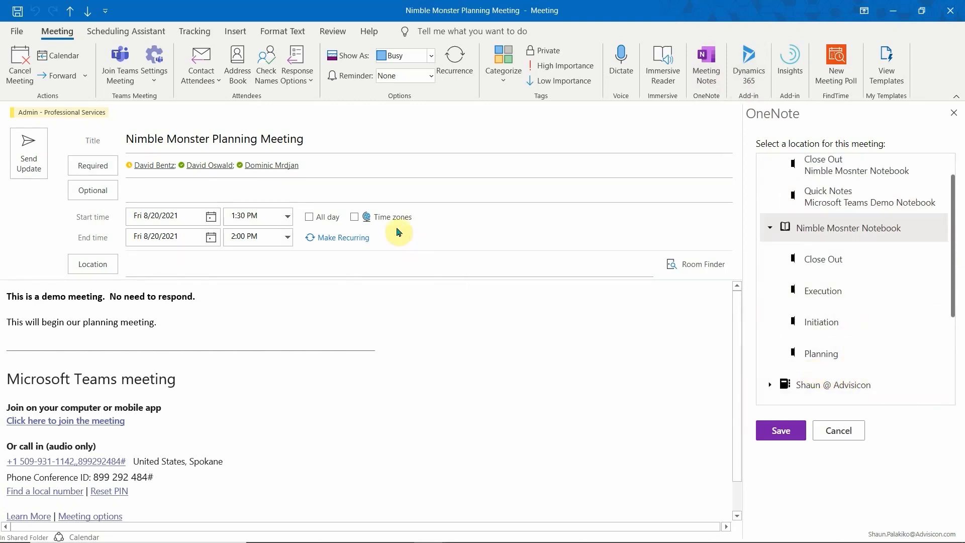
left_click(820, 356)
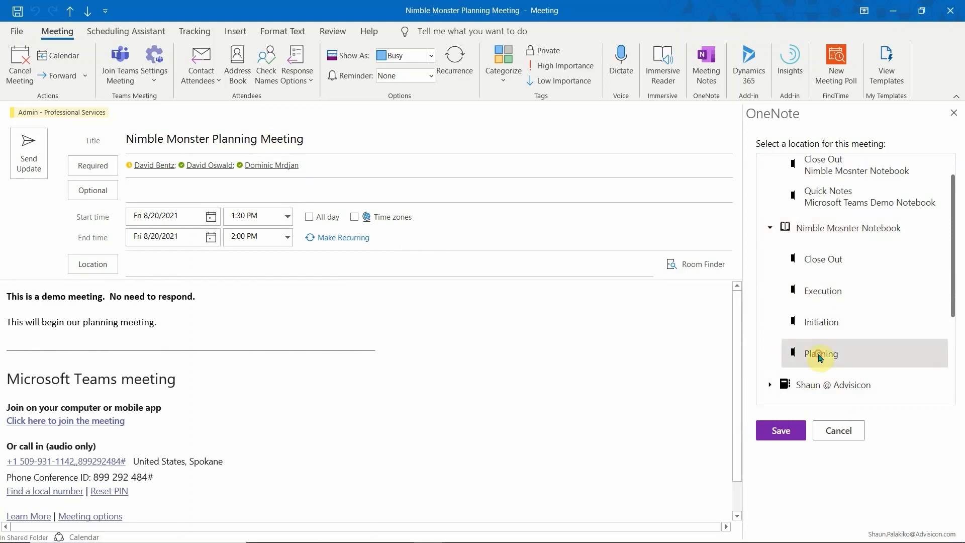
left_click(785, 432)
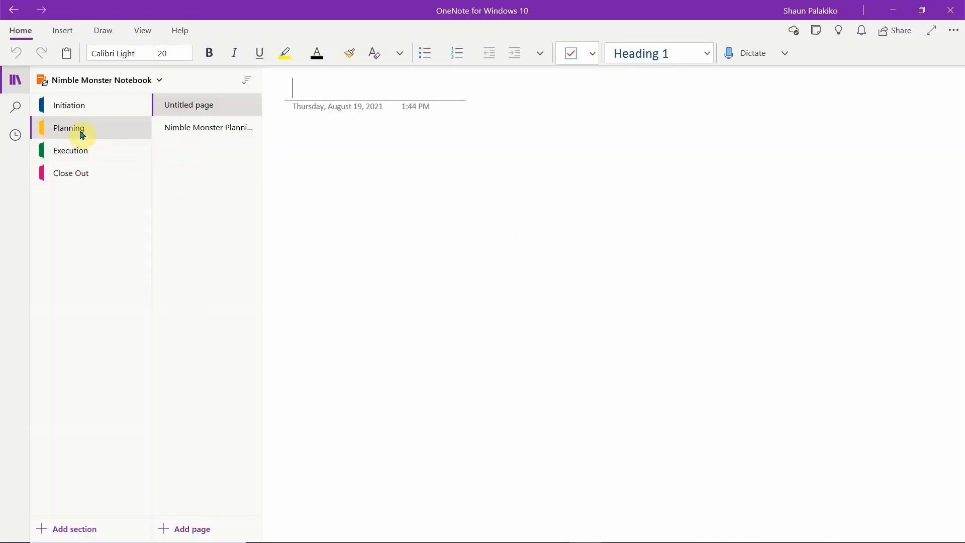
Open the Nimble Monster Planning Meeting page in OneNote's Planning section and narrow its note container
left_click(177, 128)
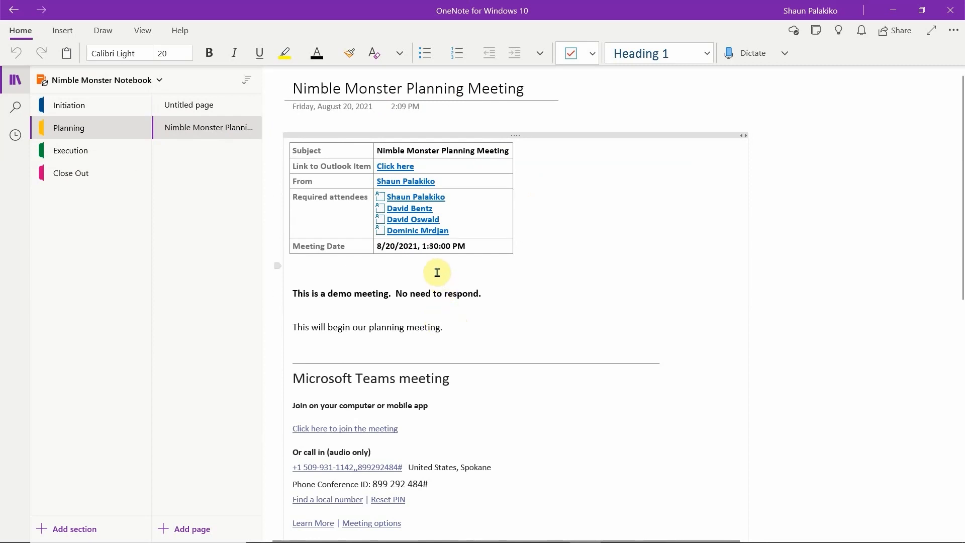
left_click(631, 178)
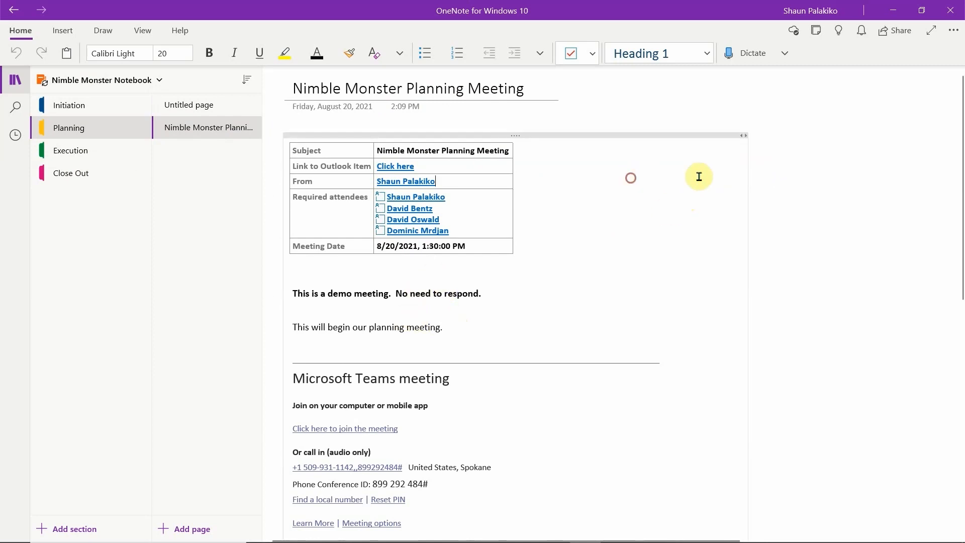
left_click_drag(748, 170, 600, 190)
left_click(660, 151)
left_click(405, 326)
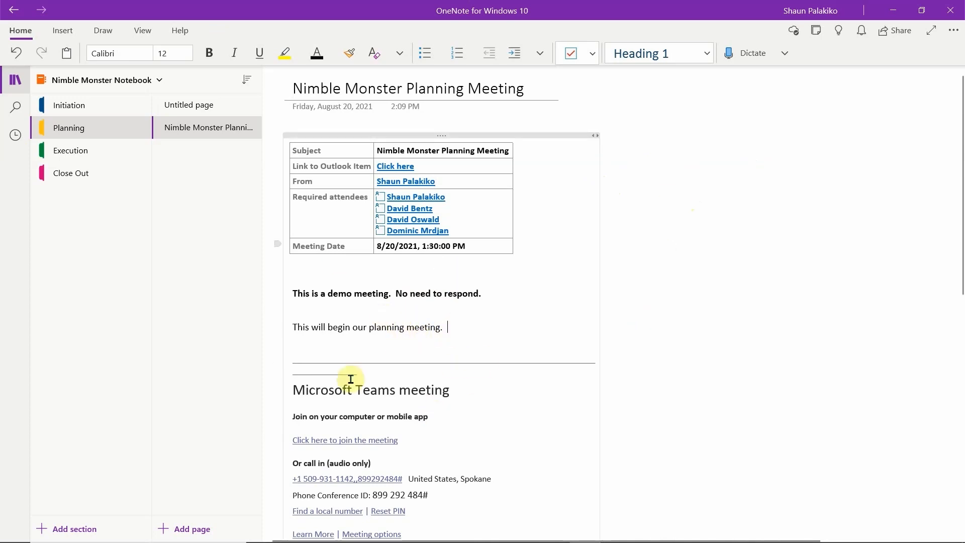
scroll(427, 426, "down", 5)
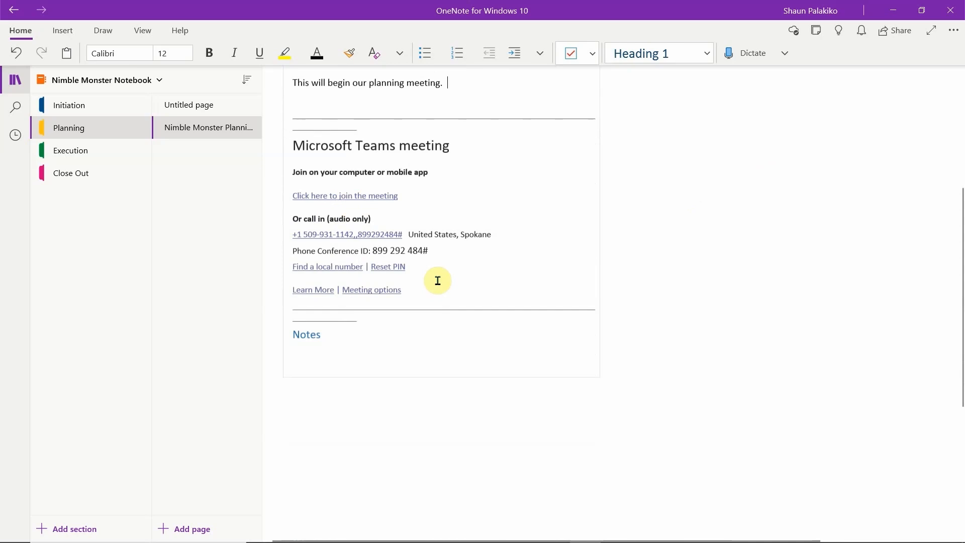
Switch to Outlook and send the Nimble Monster Planning email to the Planning section of the Nimble Mosnter Notebook
scroll(437, 278, "up", 5)
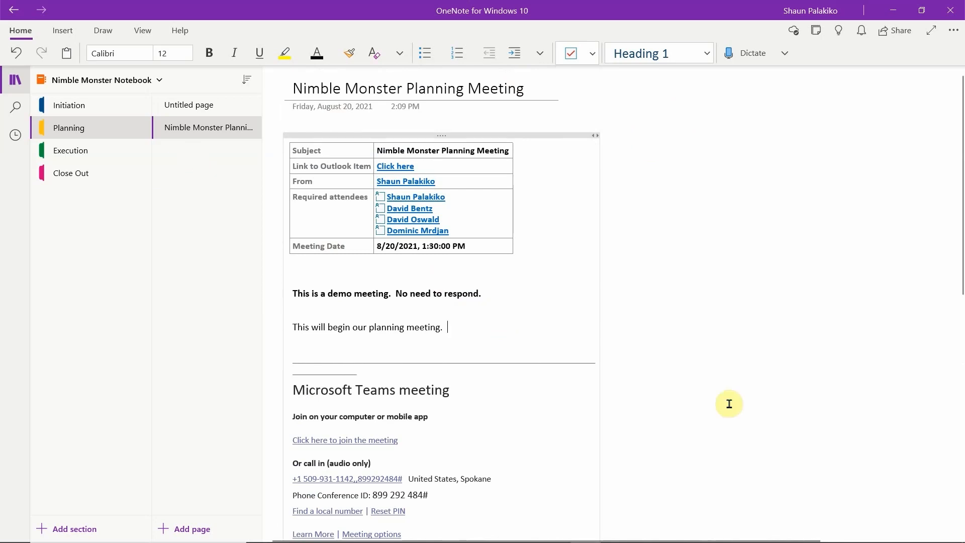
key("alt+Tab")
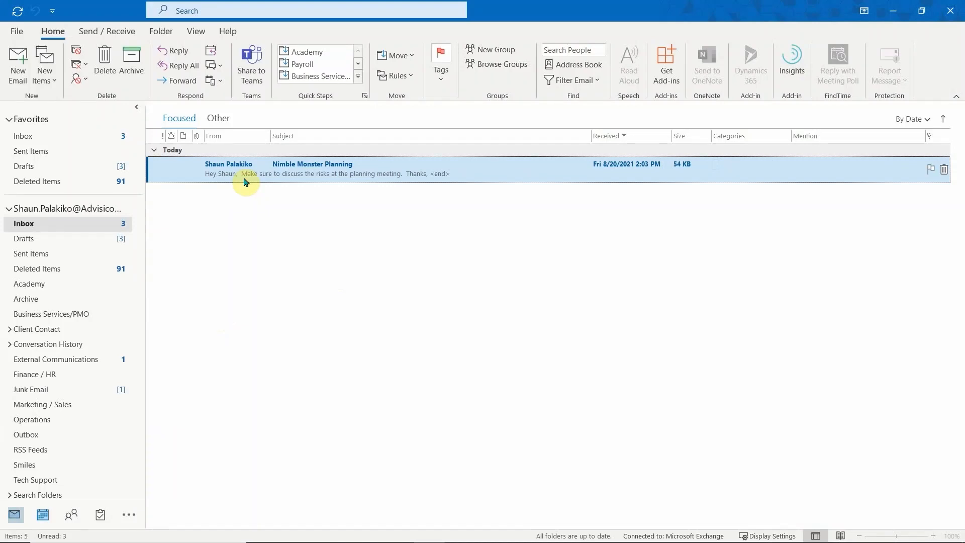
double_click(308, 171)
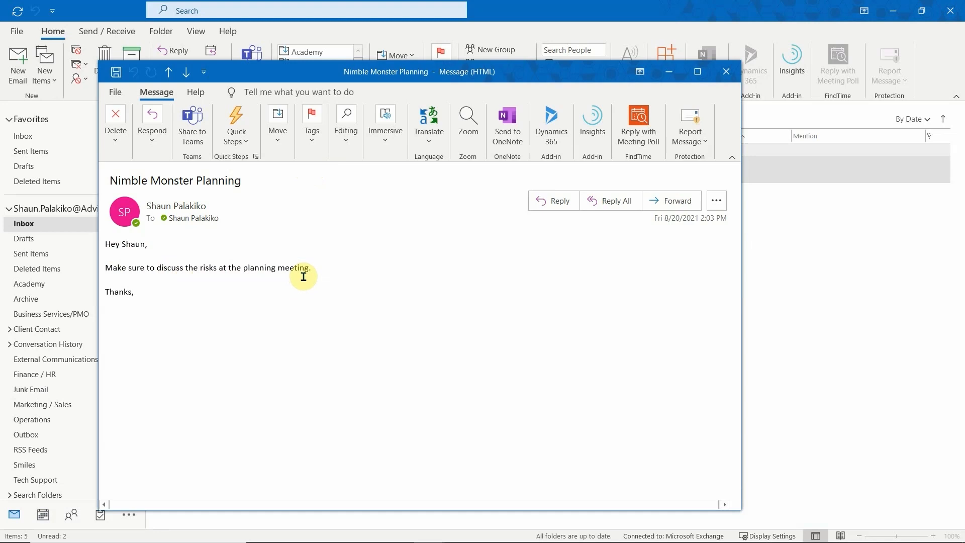
left_click(507, 145)
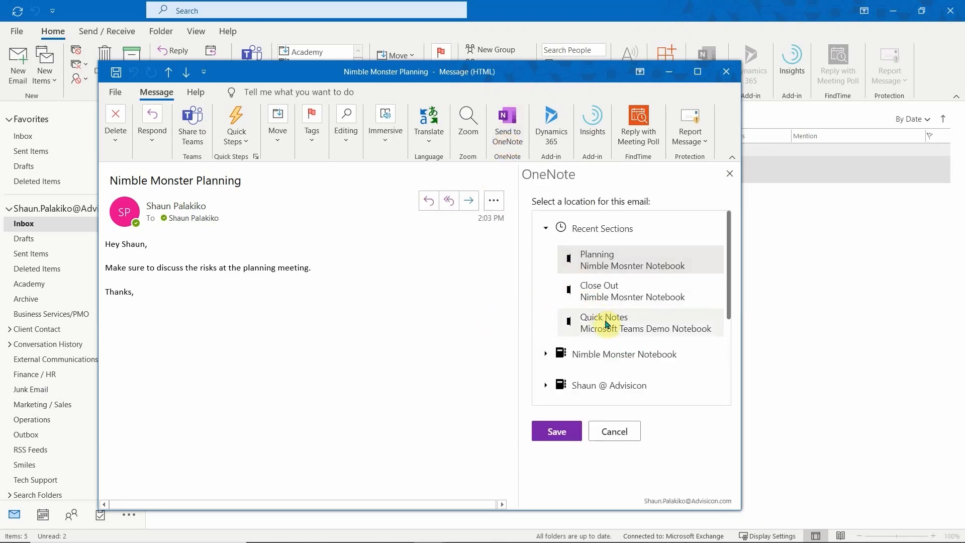
left_click(566, 354)
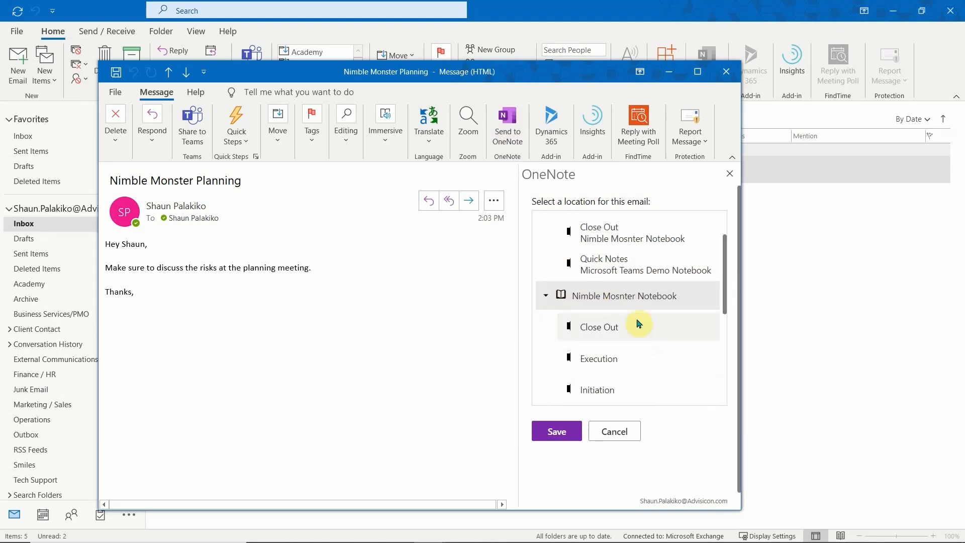
scroll(641, 322, "down", 1)
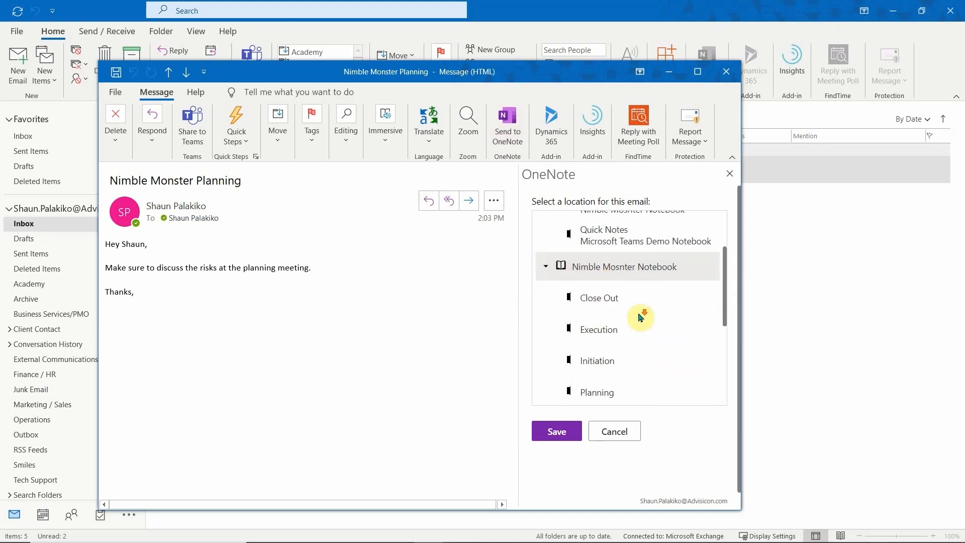
left_click(556, 433)
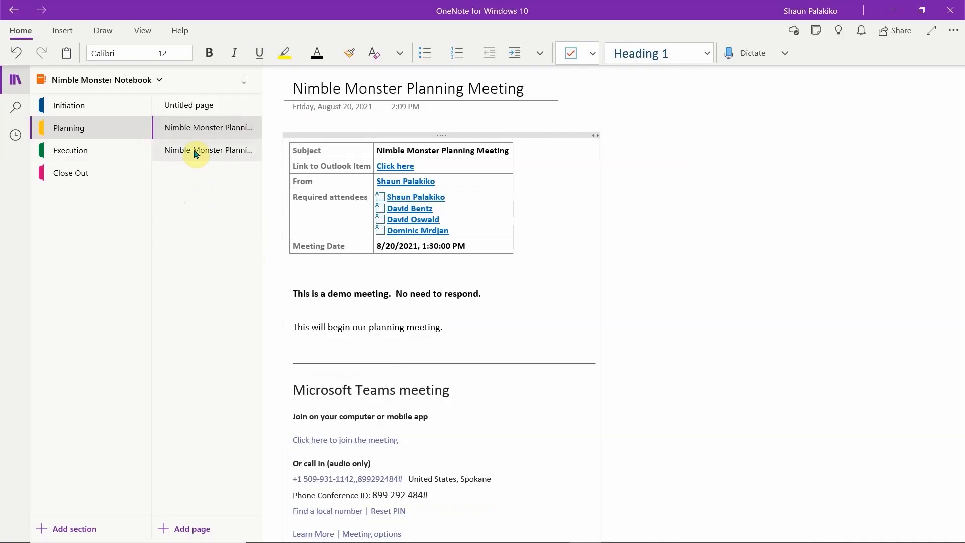
In OneNote, make the Nimble Monster Planning email page a subpage of the Nimble Monster Planning Meeting page
left_click(195, 153)
left_click(200, 127)
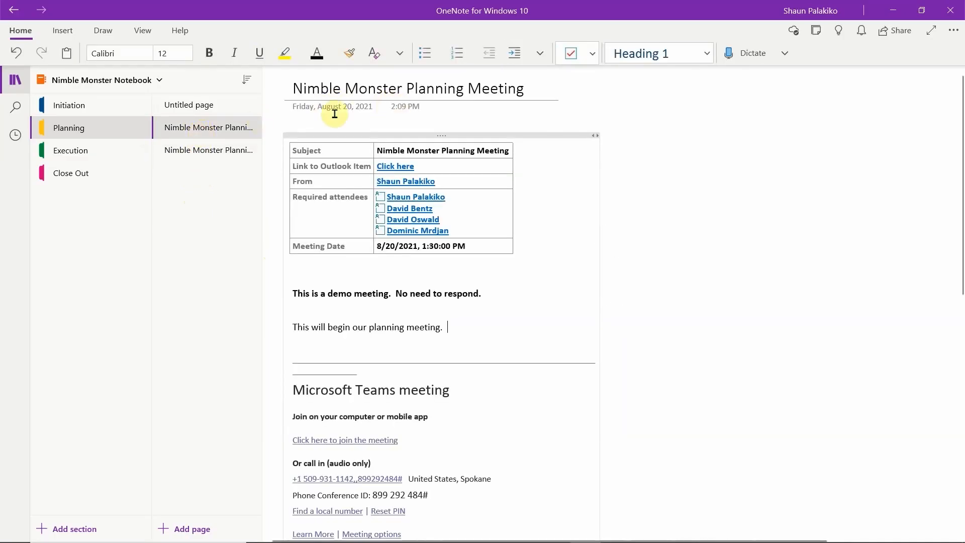
left_click(220, 161)
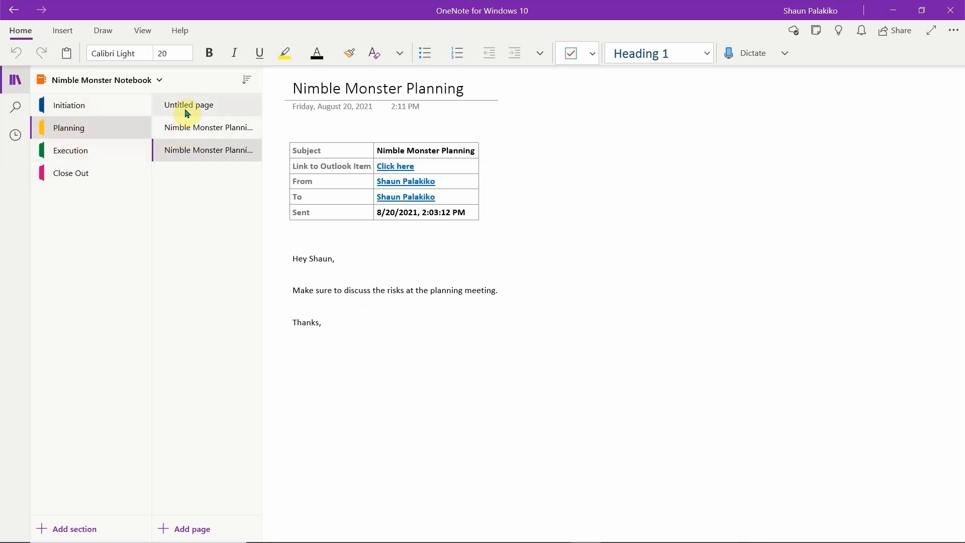
right_click(187, 151)
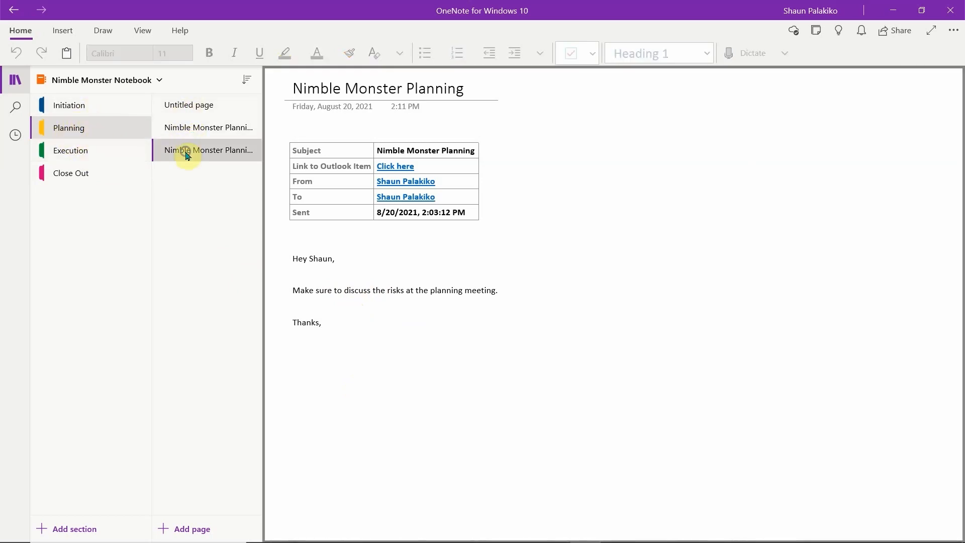
left_click(241, 281)
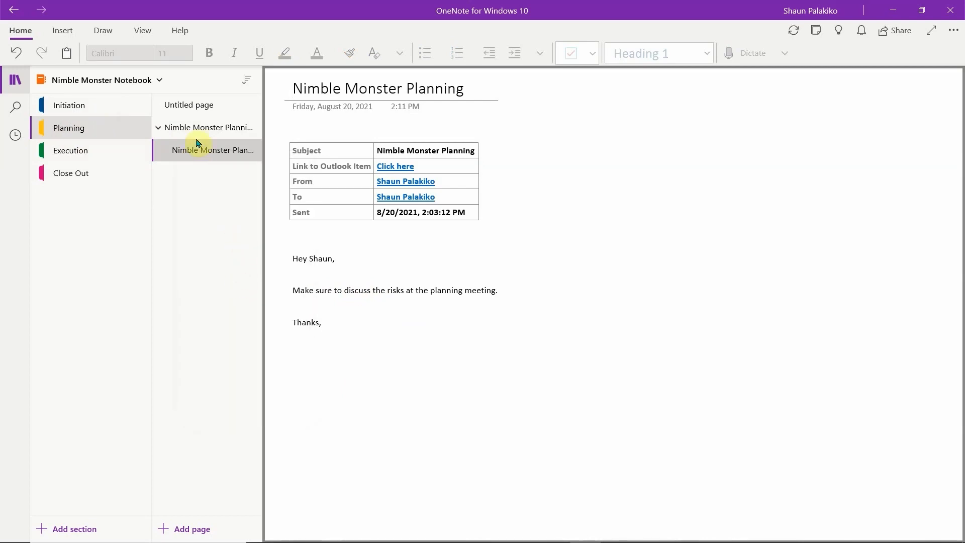
Add an Emails page directly above the Nimble Monster Planning email page and promote it to a top-level page
left_click(201, 530)
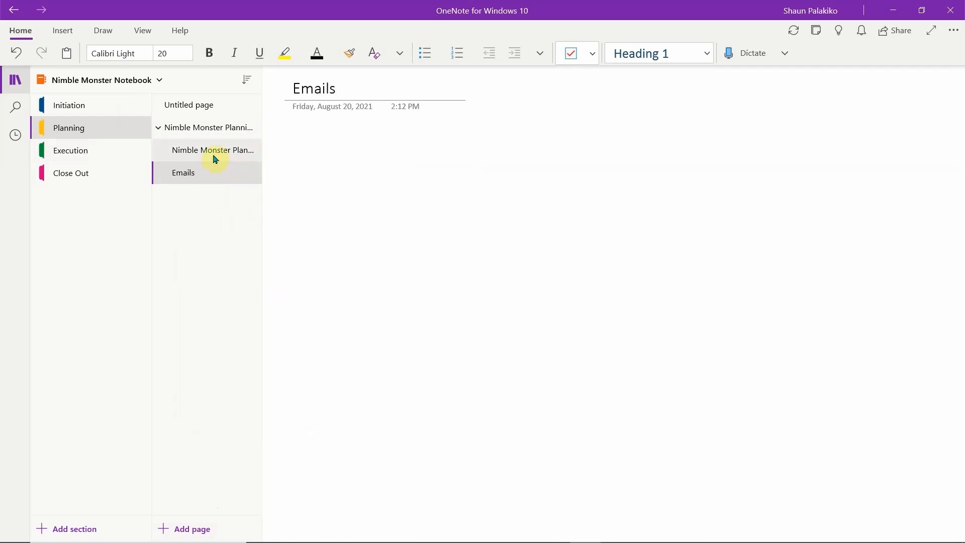
left_click_drag(198, 172, 195, 149)
left_click(187, 151)
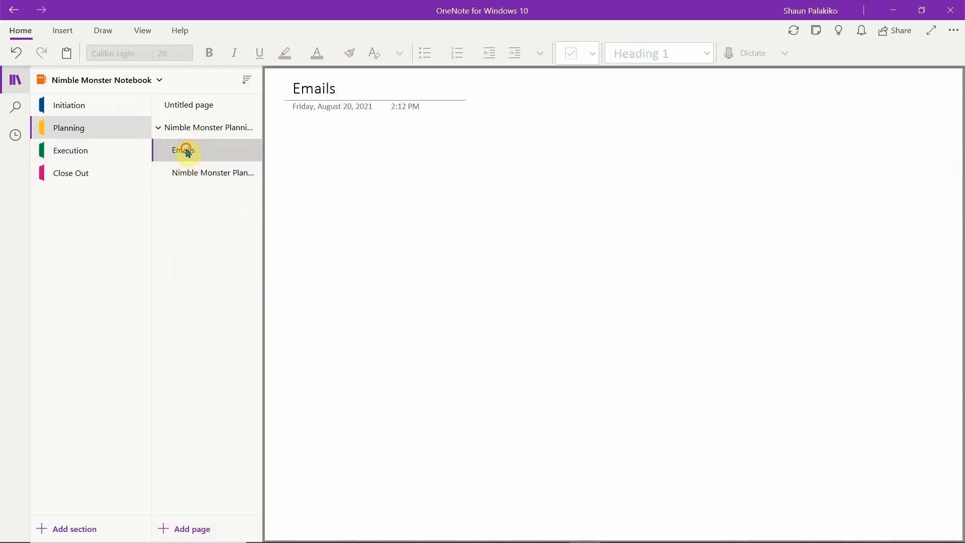
right_click(193, 154)
left_click(269, 303)
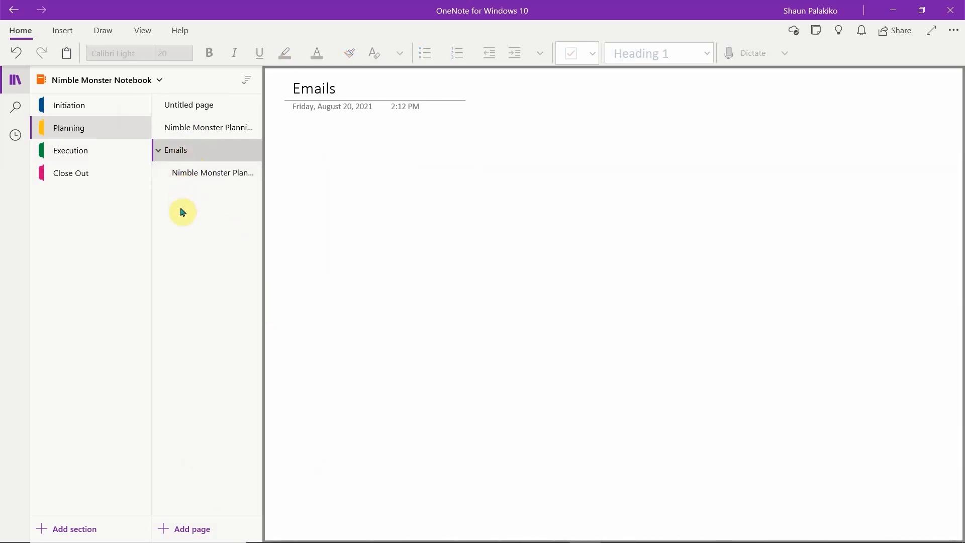
Add a Meetings page above the Nimble Monster Planning Meeting page and make the planning meeting page its subpage
left_click(202, 127)
left_click(201, 533)
type("Cale")
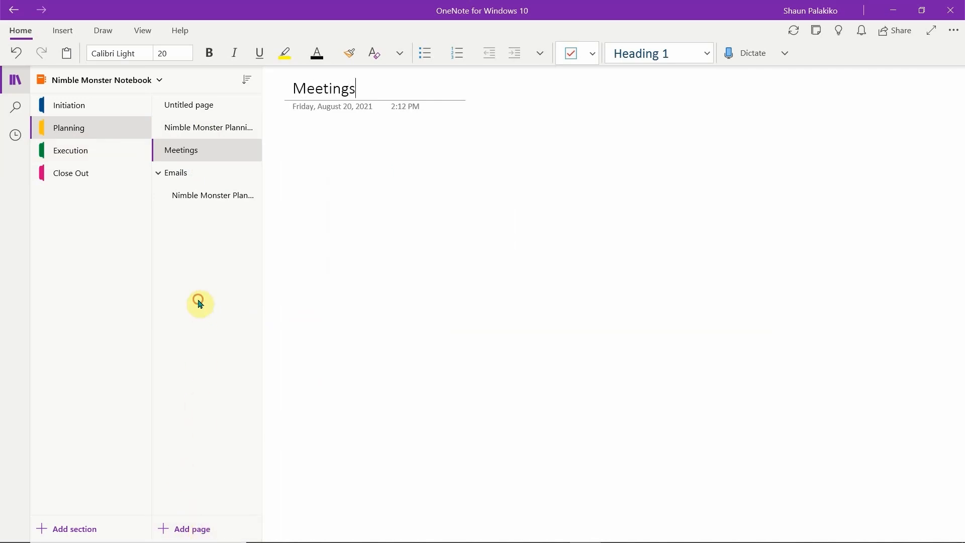
left_click_drag(189, 150, 189, 128)
left_click(183, 151)
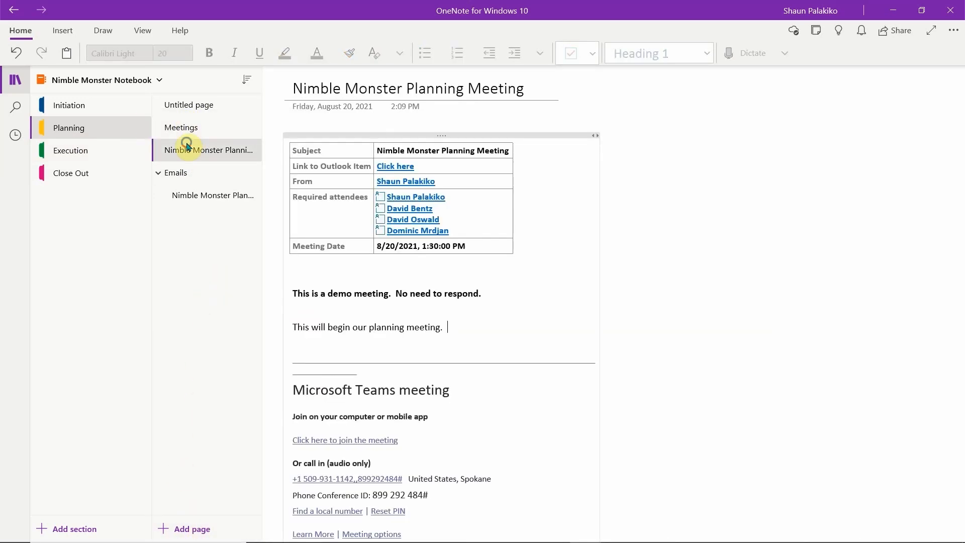
right_click(185, 150)
left_click(243, 274)
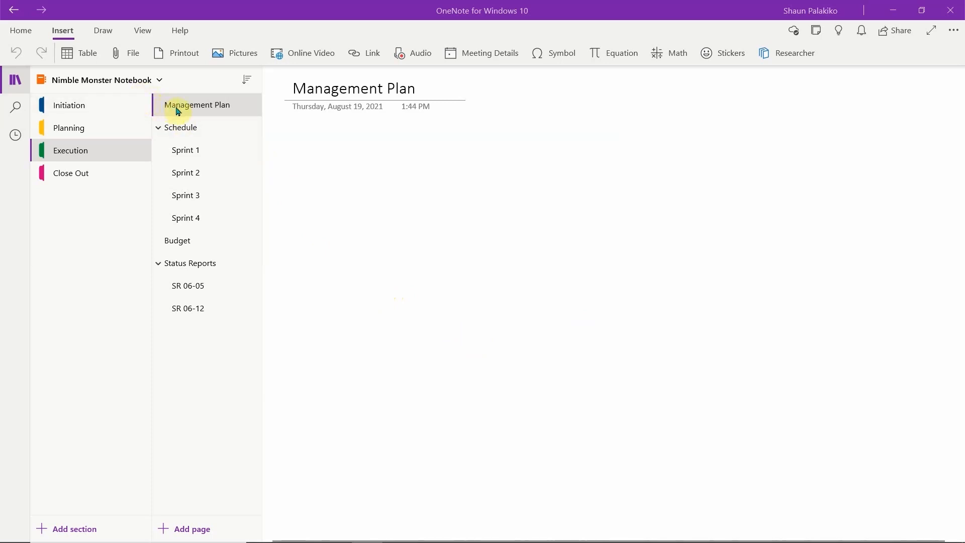
Add a Weekly Huddles page below Management Plan in the Execution section and make it a subpage
left_click(200, 529)
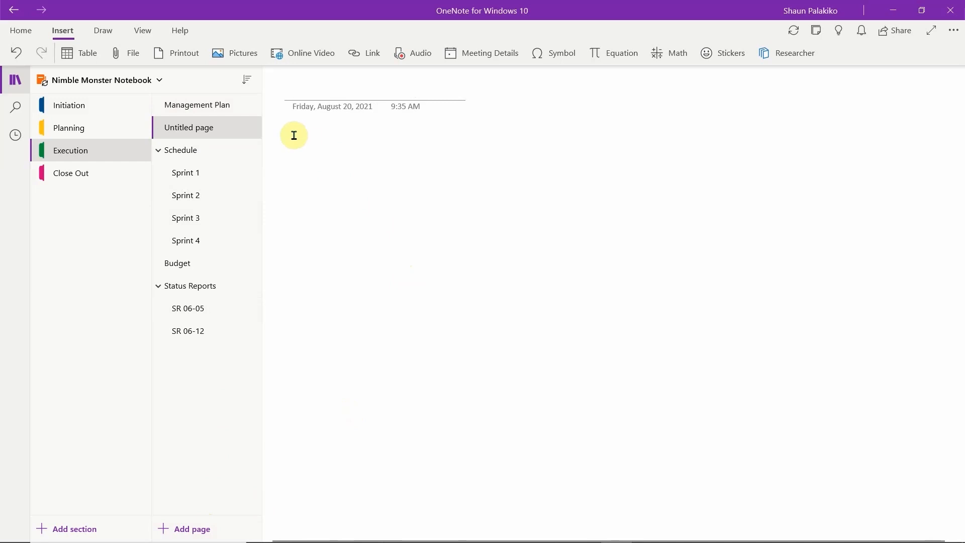
type("Weekly Huddles")
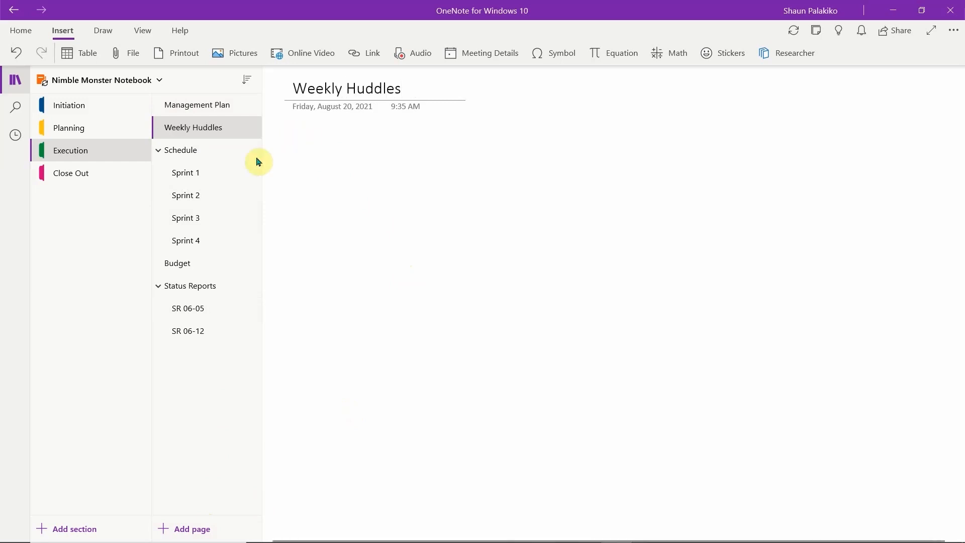
left_click(199, 107)
left_click(203, 125)
right_click(201, 127)
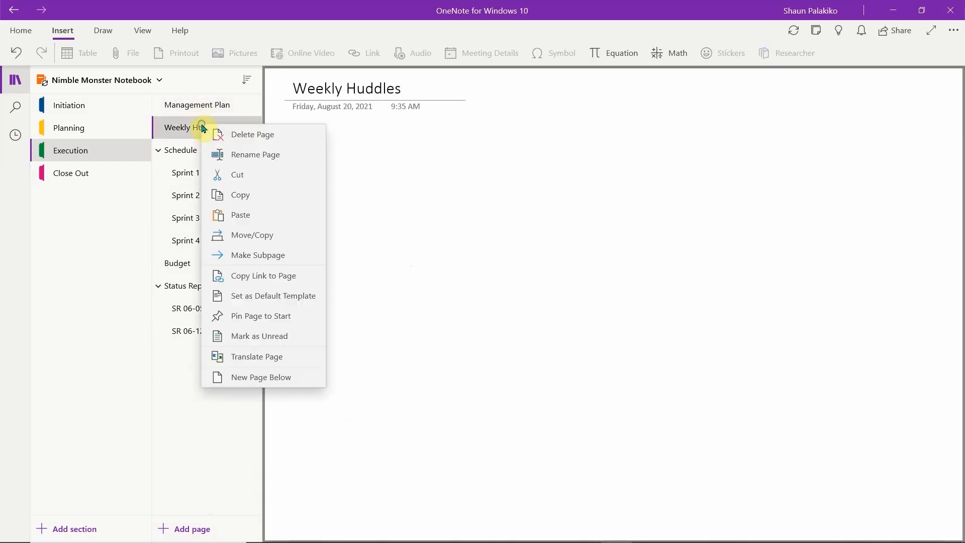
left_click(284, 253)
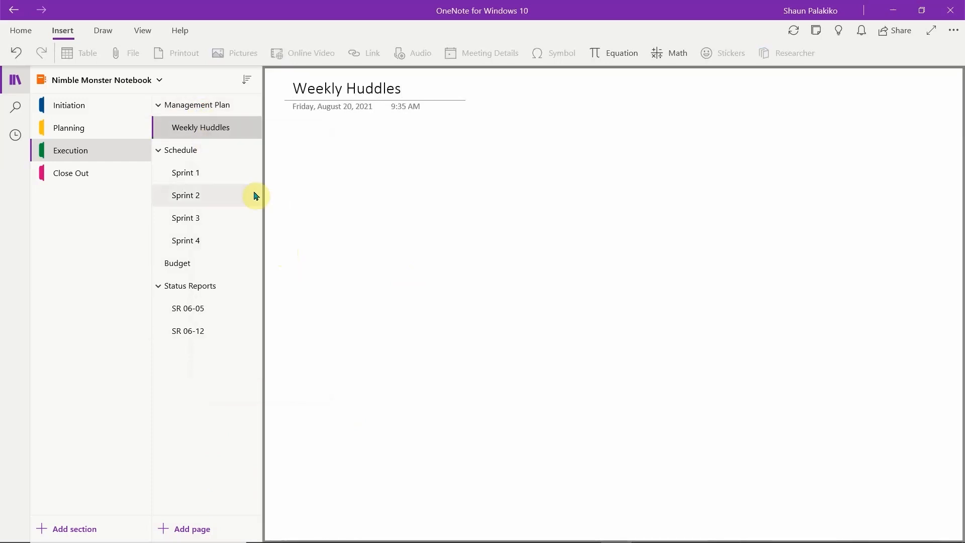
Rename the Weekly Huddles subpage as Huddle 08-20
right_click(211, 130)
left_click(227, 156)
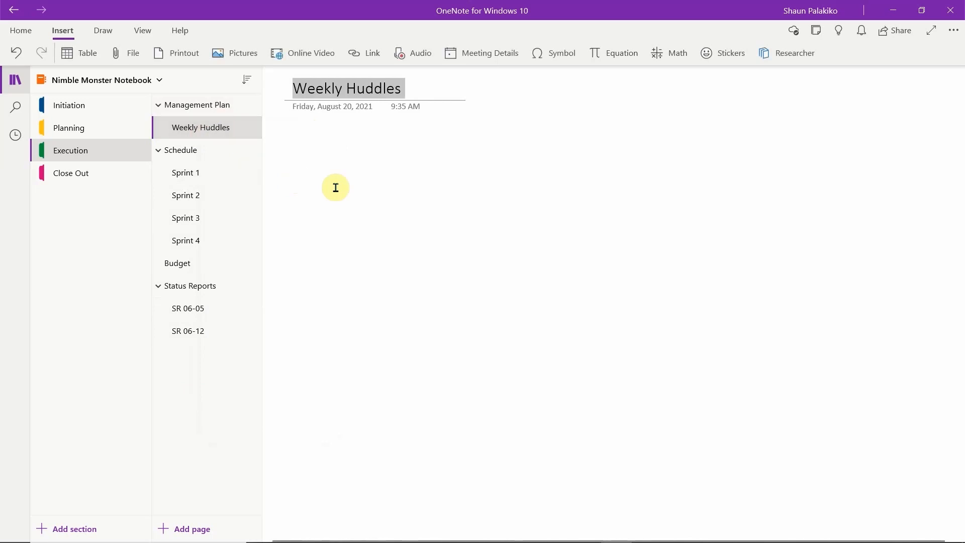
type("Hudd")
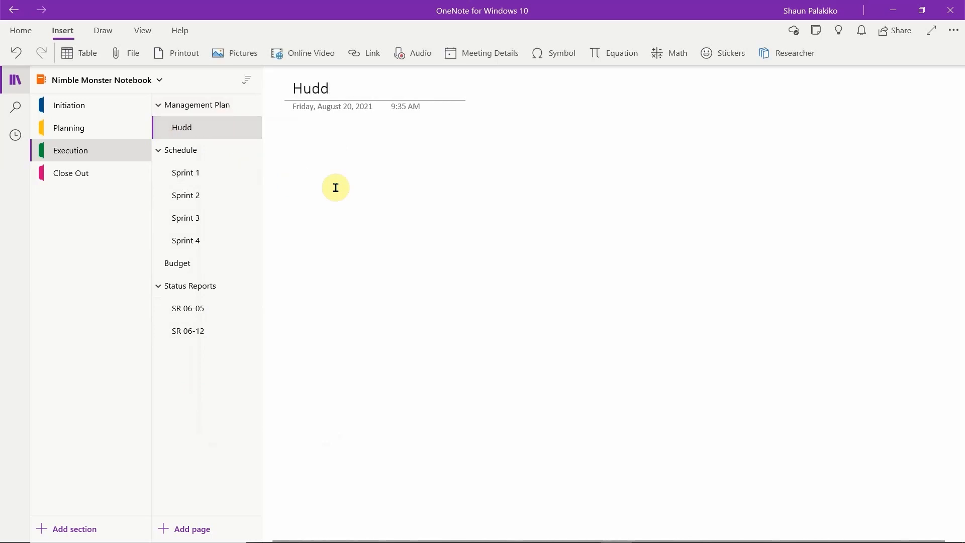
type("le ")
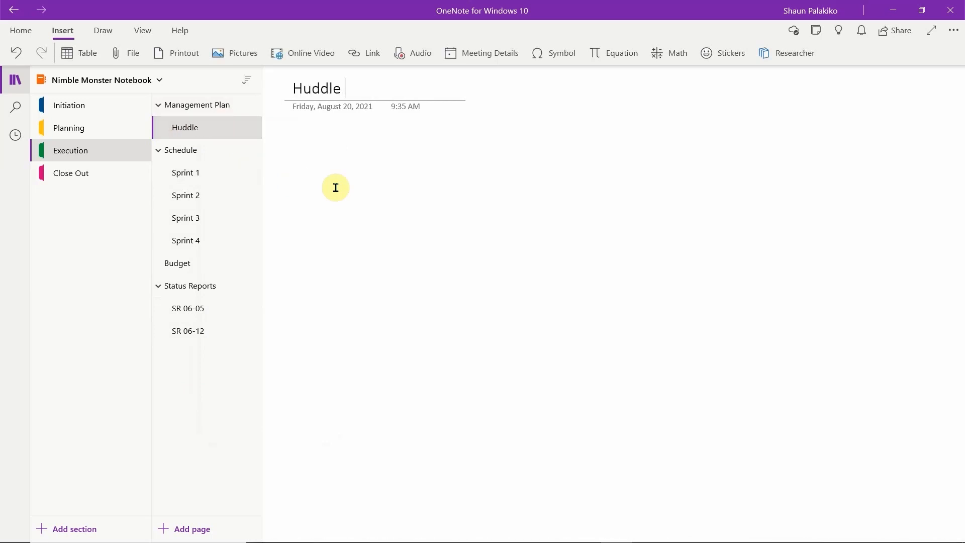
type("08-20")
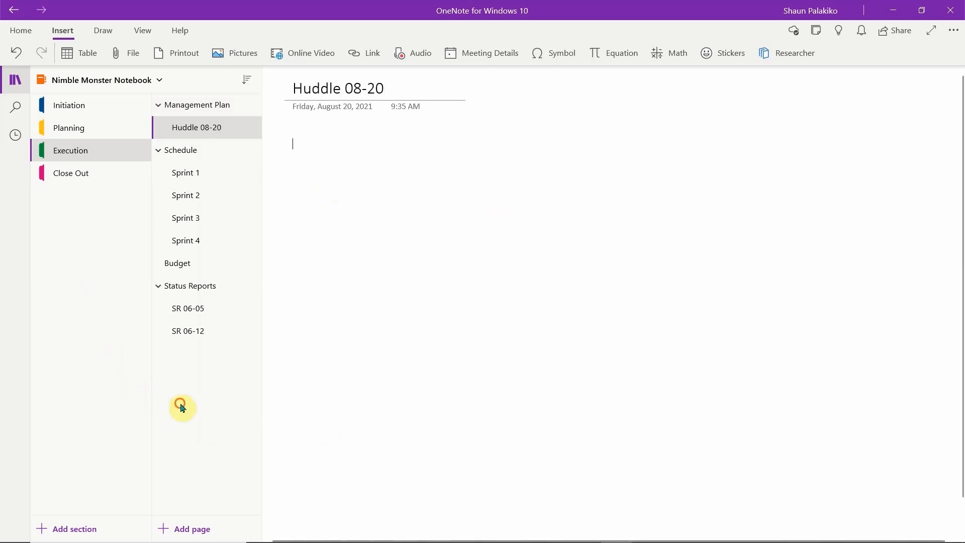
Insert the Nimble Monster Huddle meeting details into the Huddle 08-20 page and view the invitation message
left_click(208, 128)
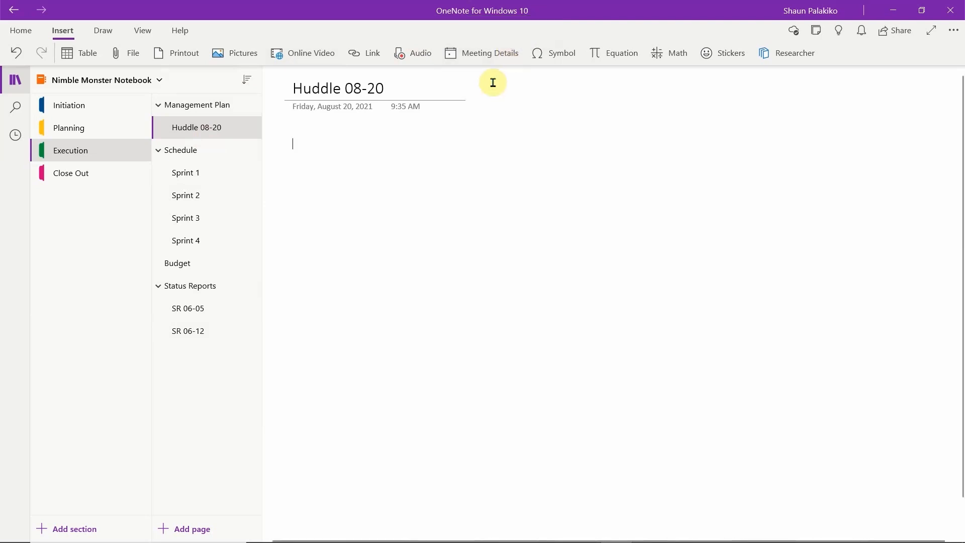
left_click(501, 59)
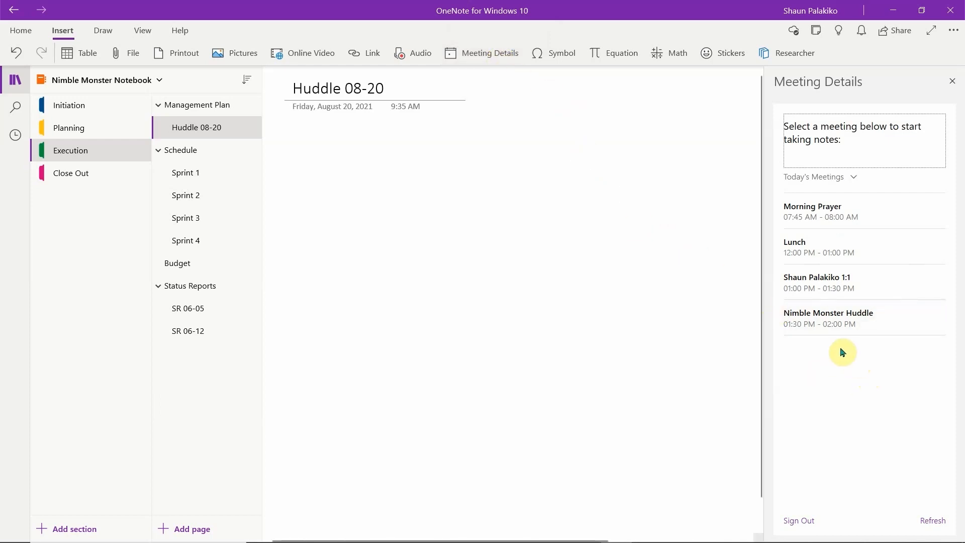
left_click(826, 323)
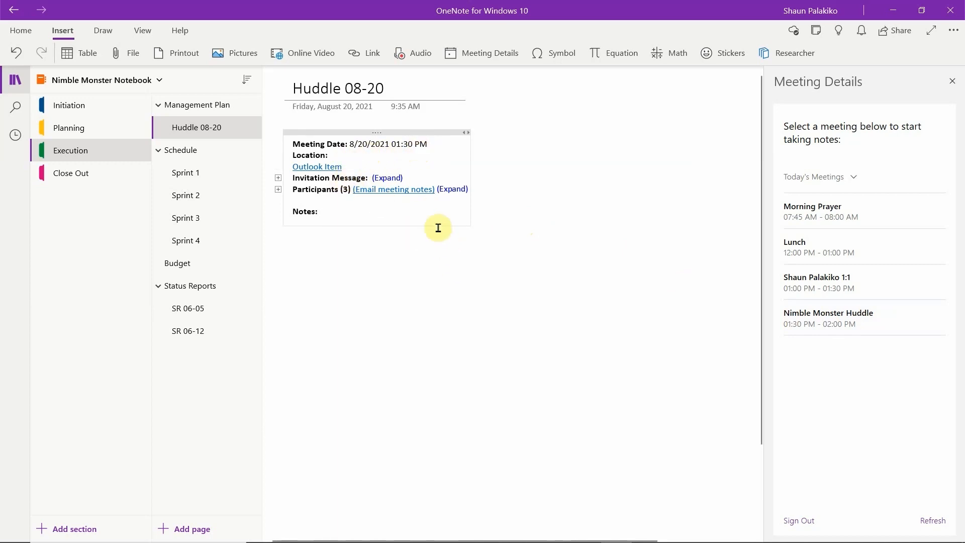
left_click(386, 178)
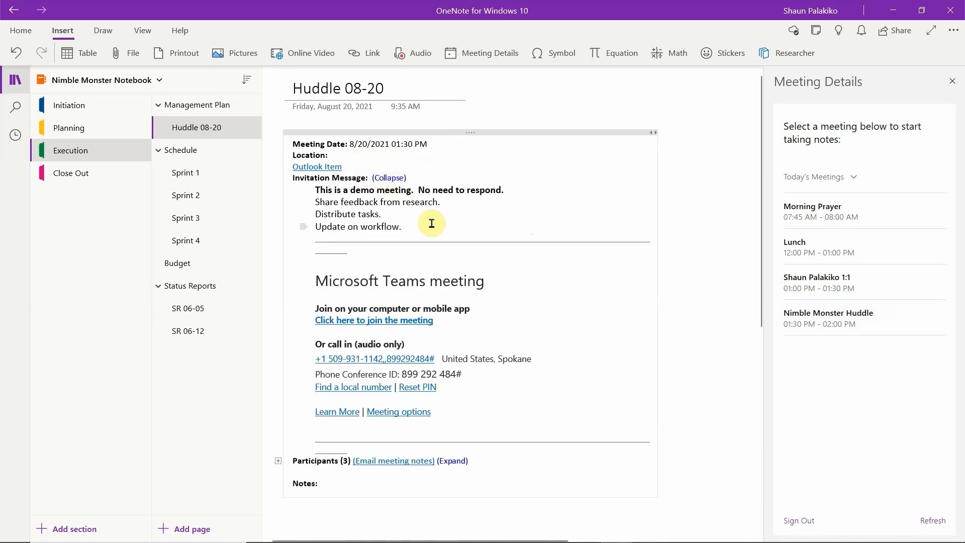
left_click(389, 178)
Expand the participants list in the huddle details and tag all three participants with checkboxes
left_click(452, 190)
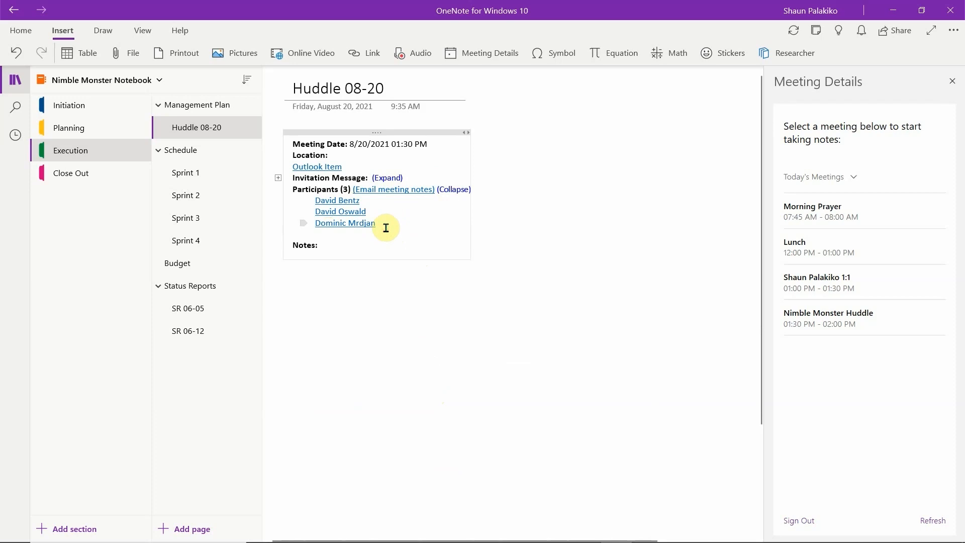
left_click_drag(386, 228, 308, 198)
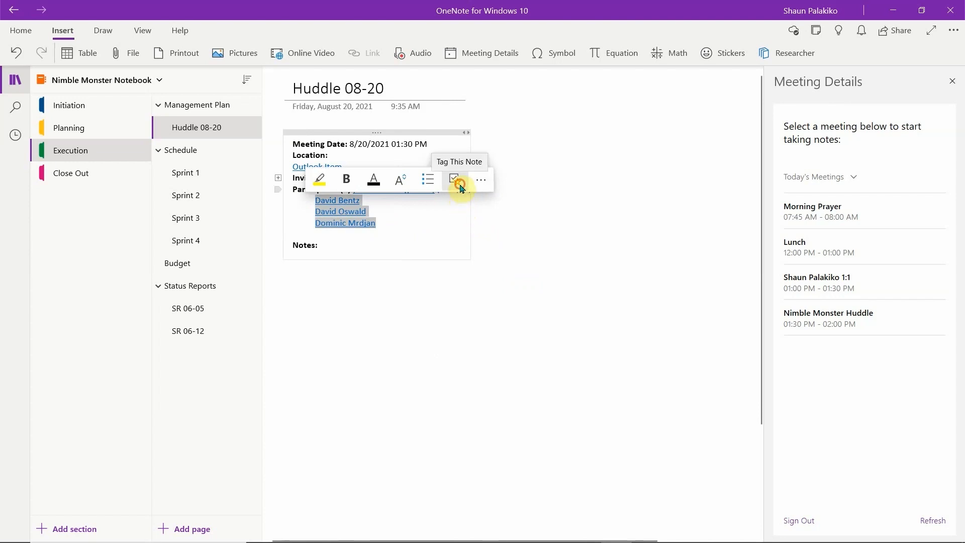
left_click(461, 186)
left_click(477, 229)
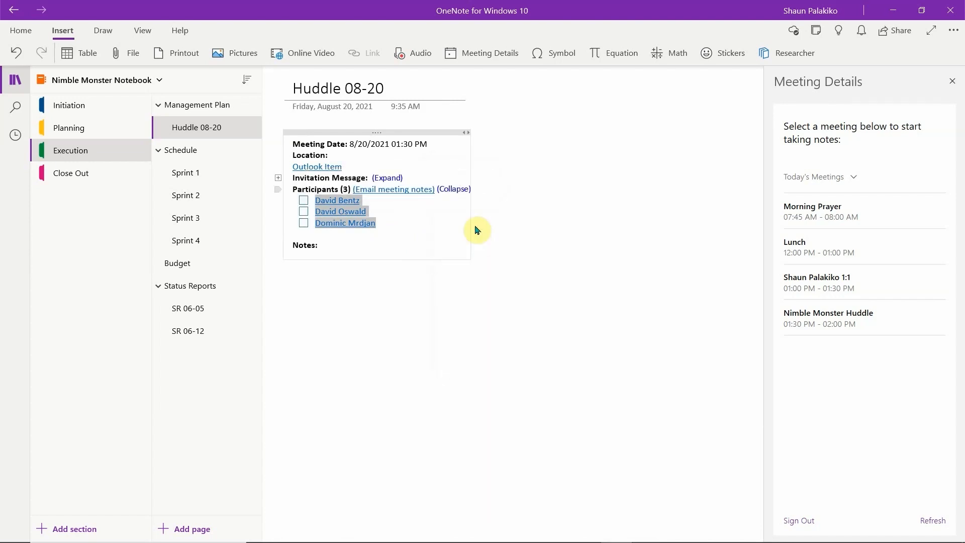
left_click(557, 240)
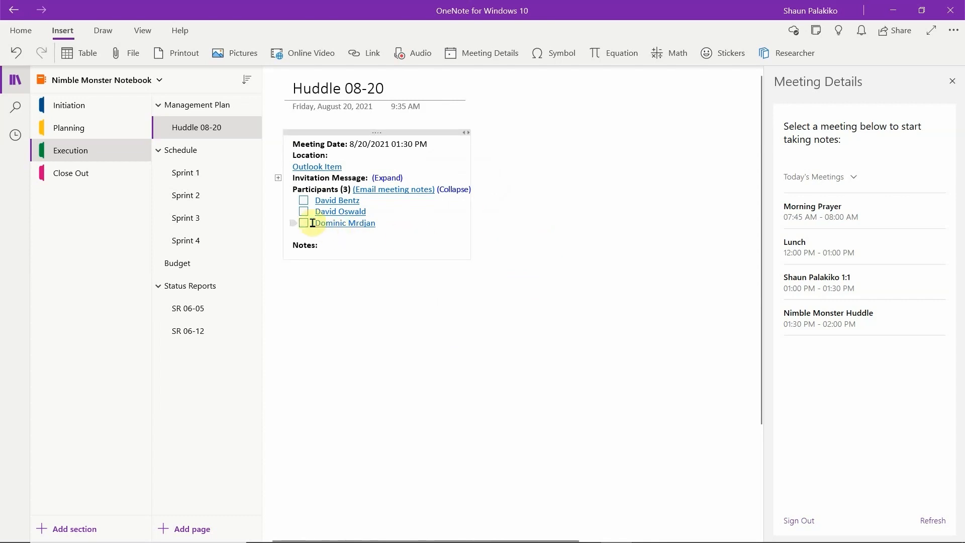
Check off all three participants of the huddle and expand the invitation message
left_click(304, 200)
left_click(304, 211)
left_click(304, 222)
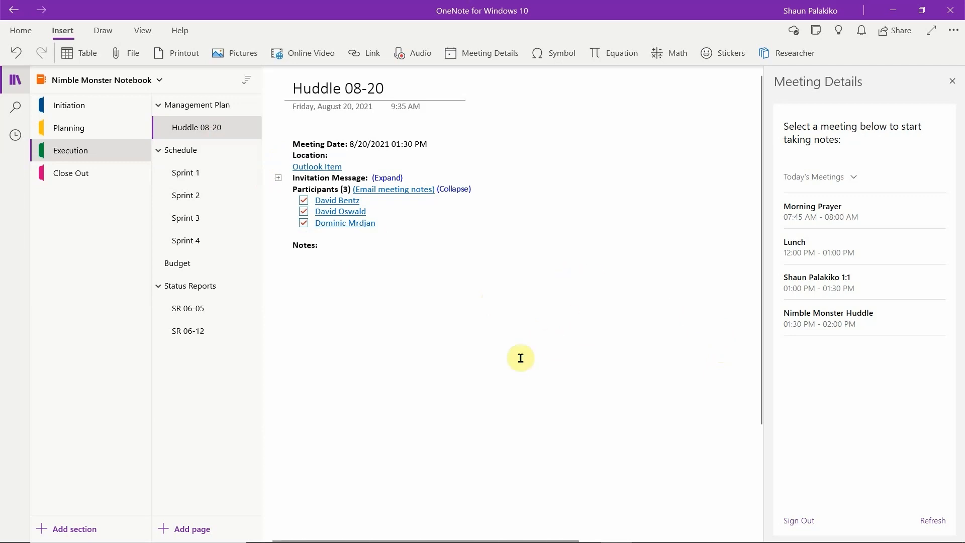
left_click(396, 179)
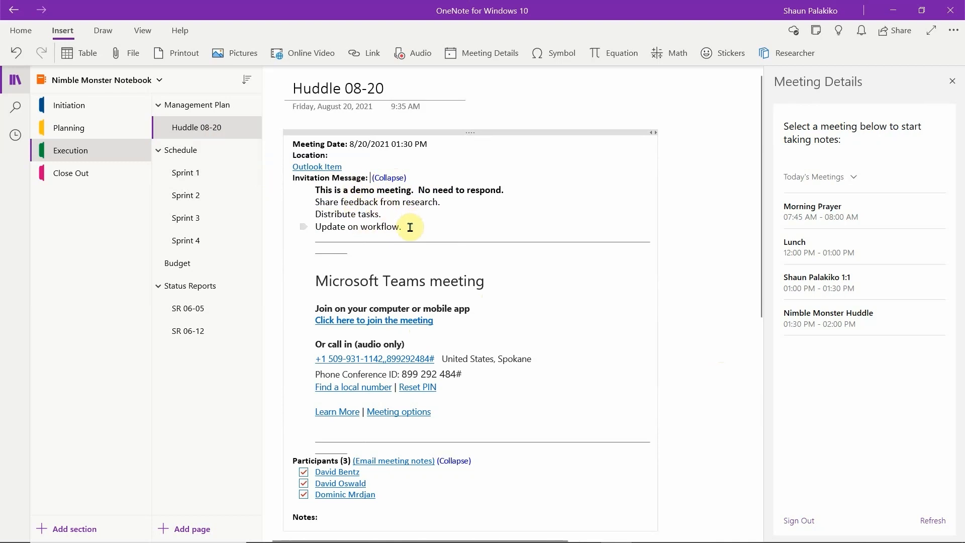
Copy the three agenda lines from the huddle's invitation message and collapse the message
left_click_drag(410, 228, 327, 202)
right_click(334, 206)
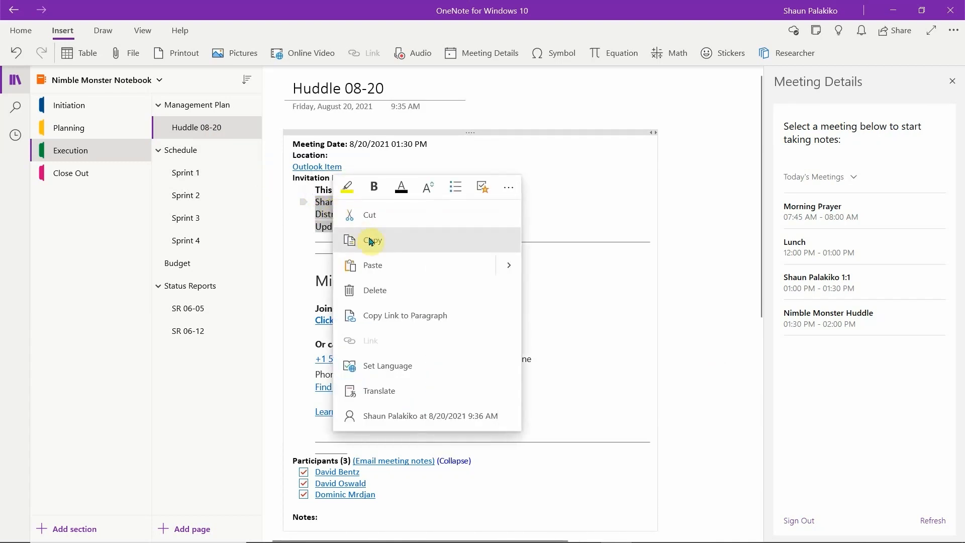
left_click(370, 240)
left_click(685, 281)
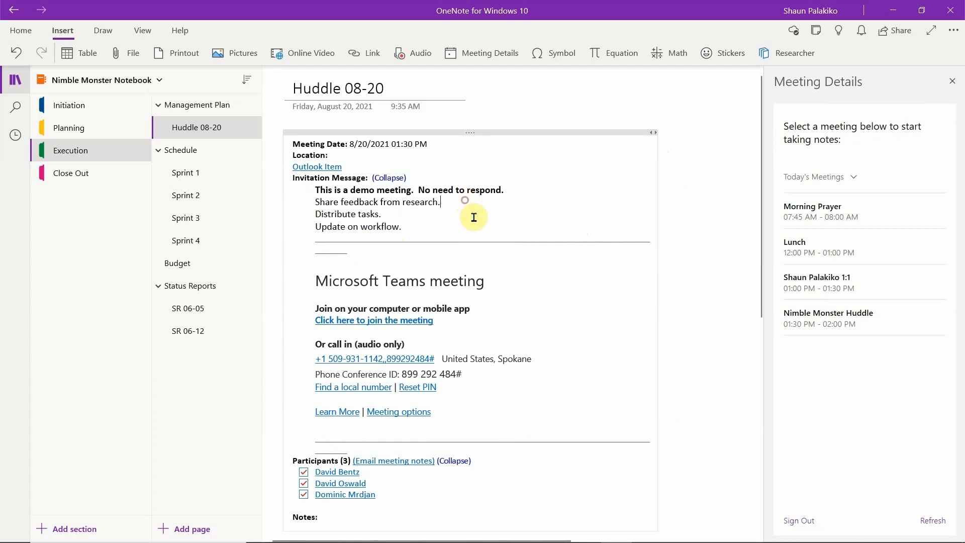
left_click(693, 158)
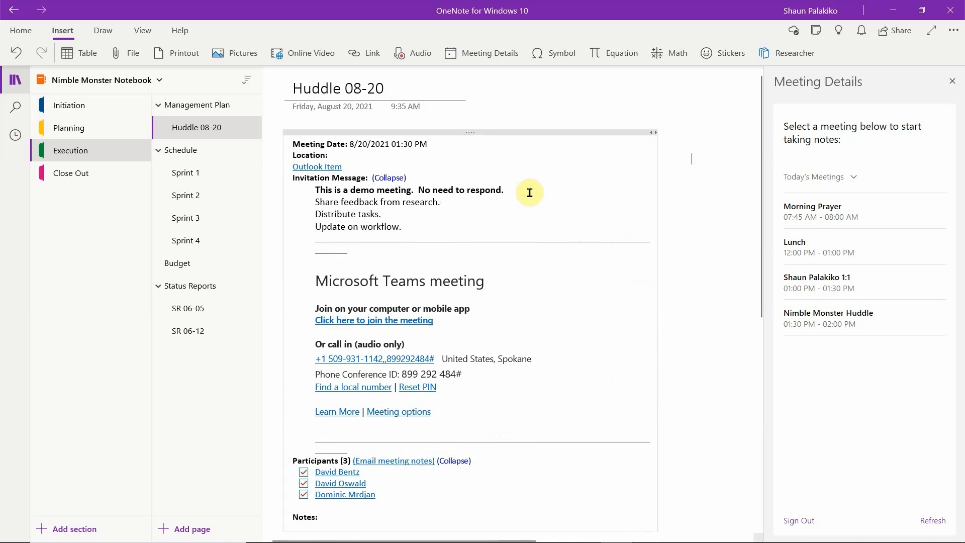
left_click(390, 178)
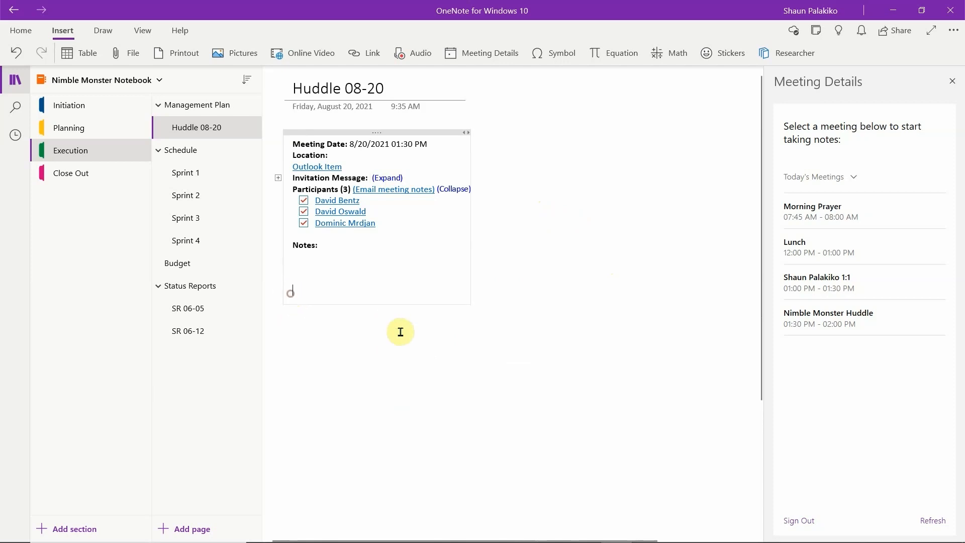
Add a separate note with the first participant's name beside the huddle details and widen its container
left_click(576, 307)
left_click(529, 144)
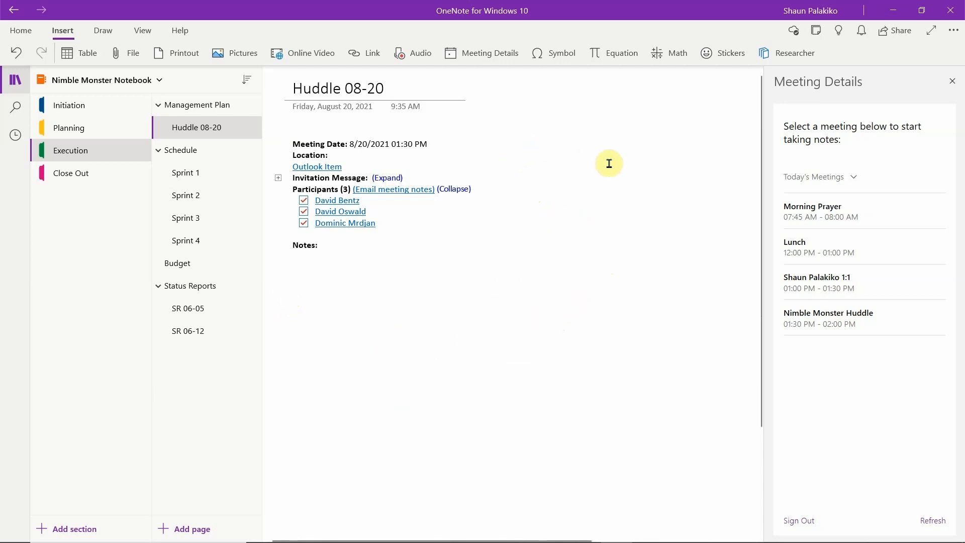
type("David B")
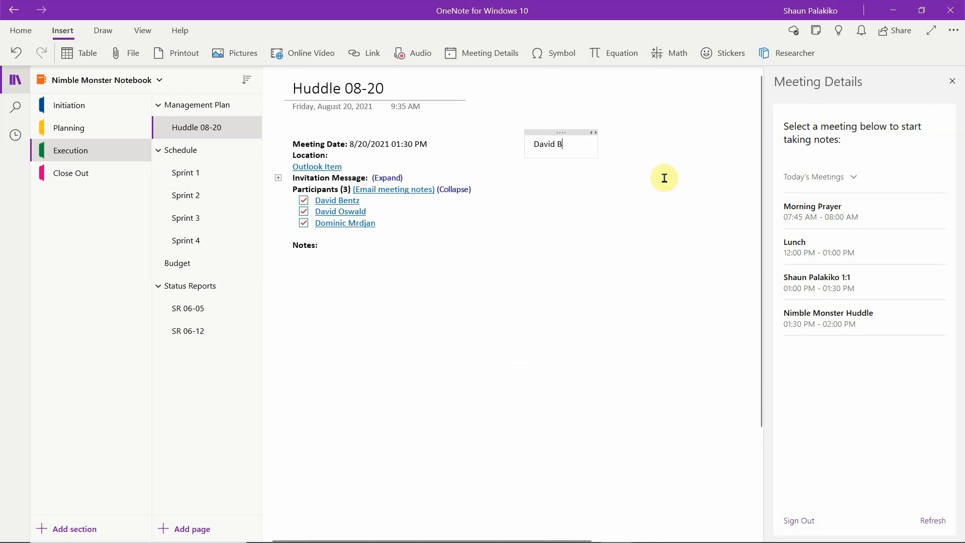
left_click_drag(596, 153, 696, 191)
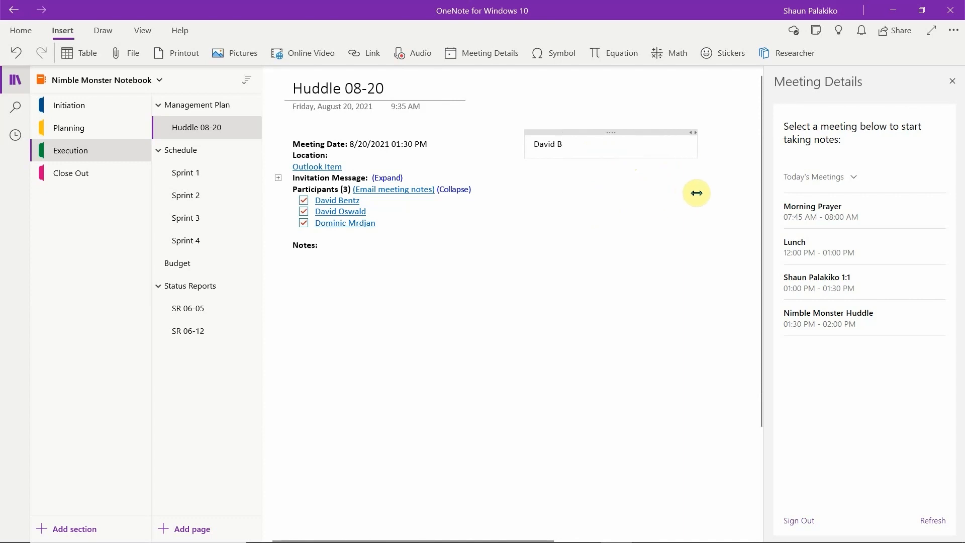
Add separate notes with the second and third participants' names and line them up below the first participant's note
left_click(568, 227)
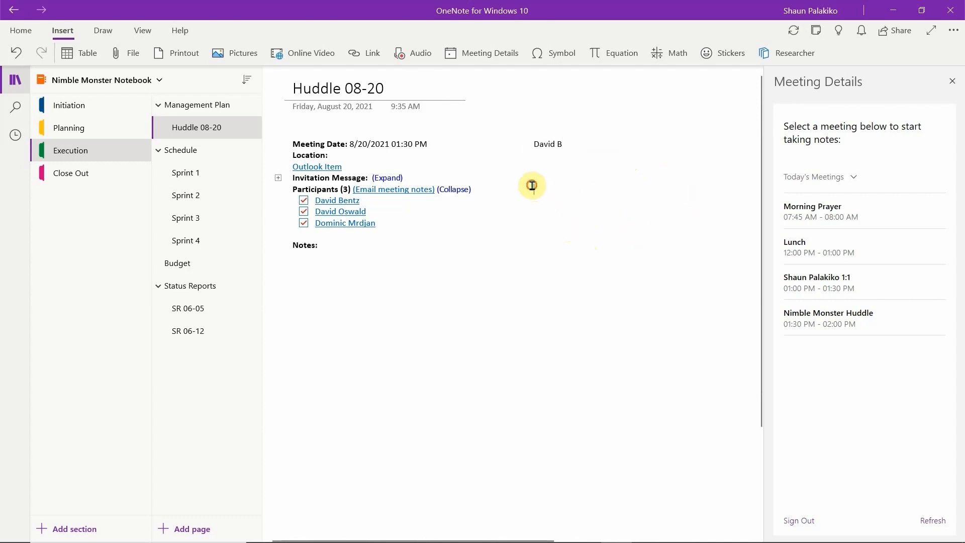
type("David O.")
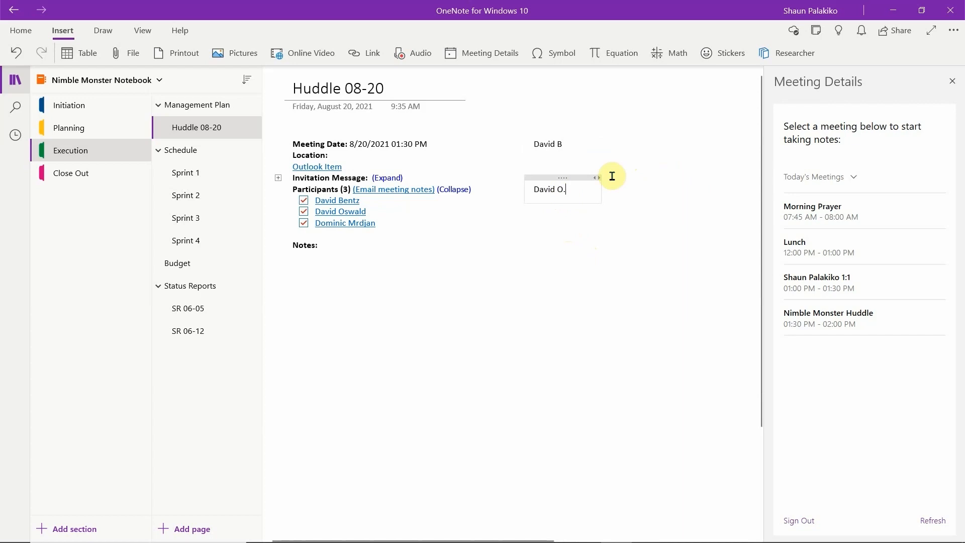
left_click(579, 300)
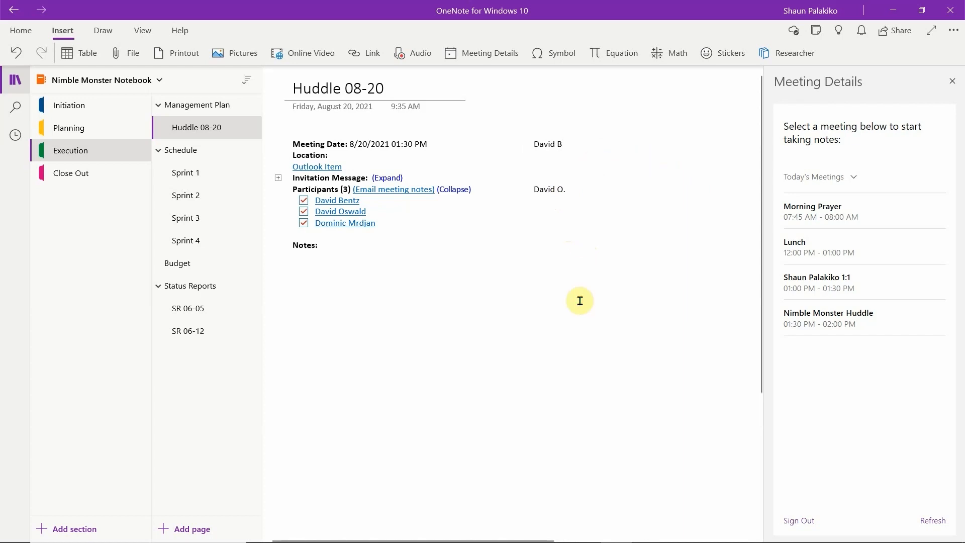
type("Dominic")
left_click(610, 383)
left_click_drag(604, 298, 559, 222)
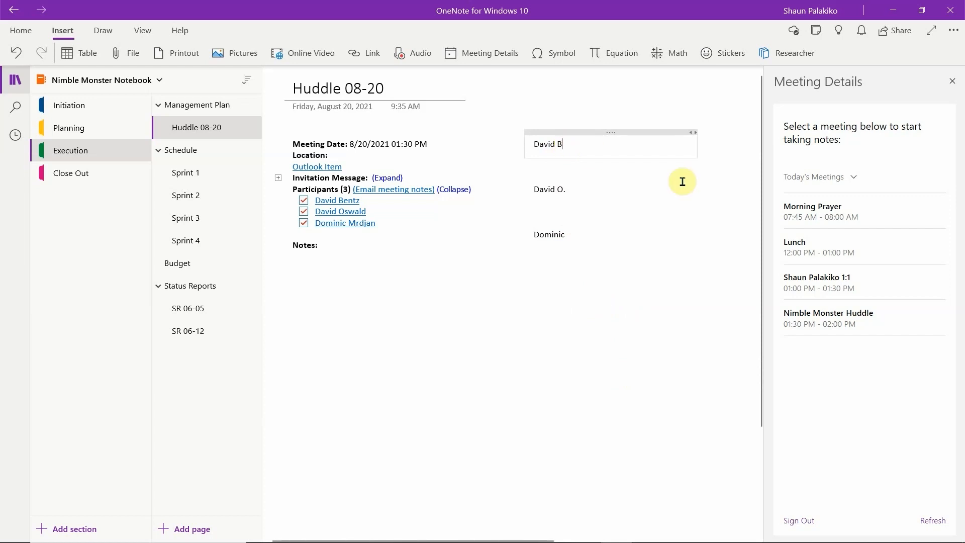
Enter "connect with development tean" under the first participant's name and the dash item "research" under the second's
key("Return")
type("-connect")
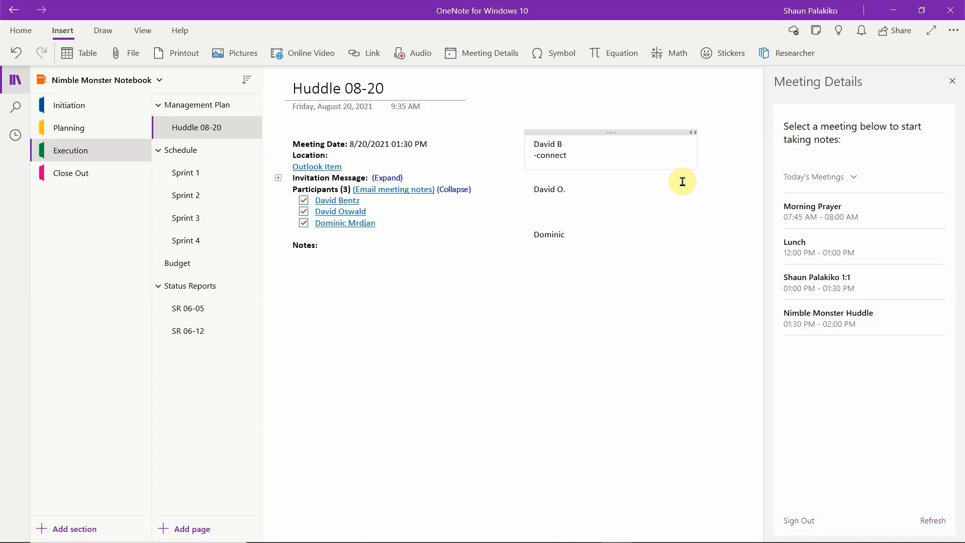
type("with development tean")
left_click(560, 191)
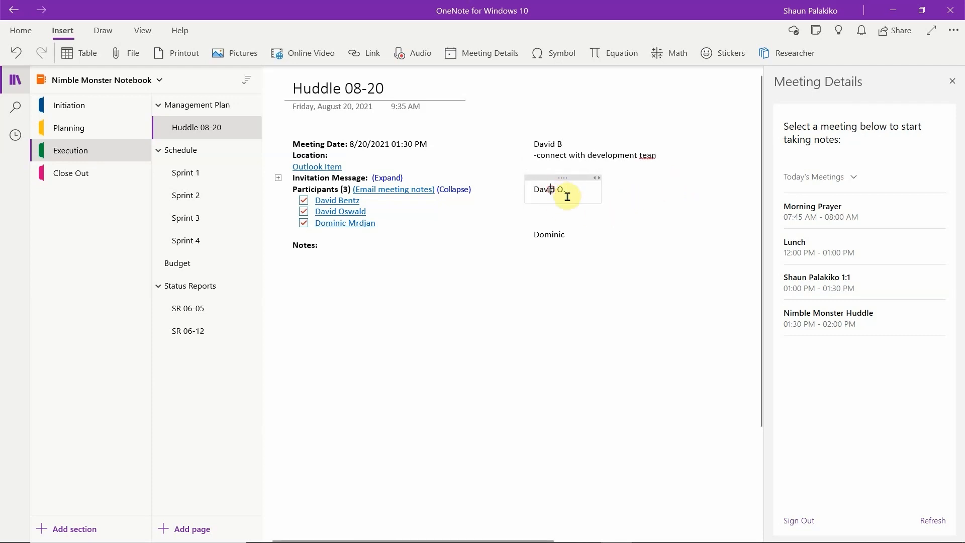
key("Return")
type("- research")
Enter the dash item "Client with client" under the third participant and convert the first participant's task to a dash list item
left_click(570, 243)
left_click(565, 235)
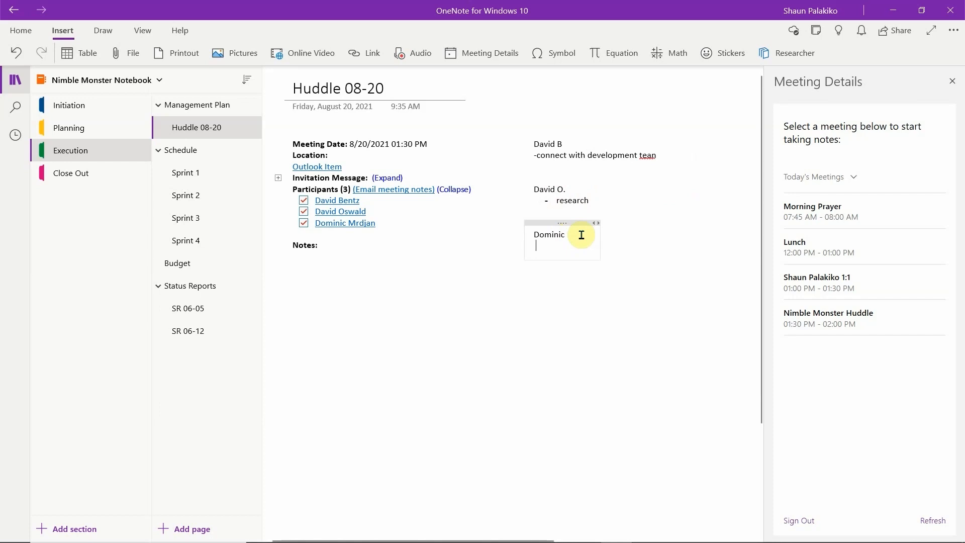
key("Return")
type("- Client with client")
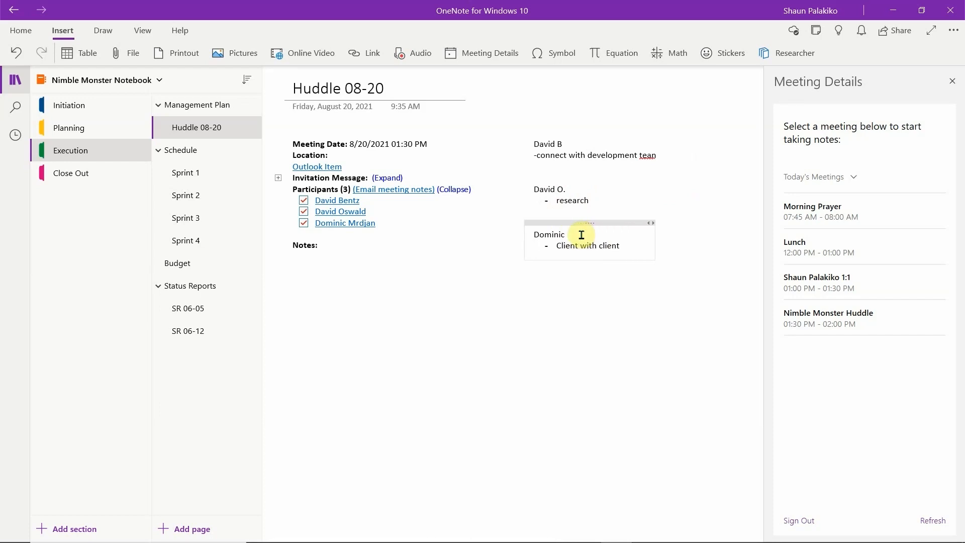
left_click(536, 156)
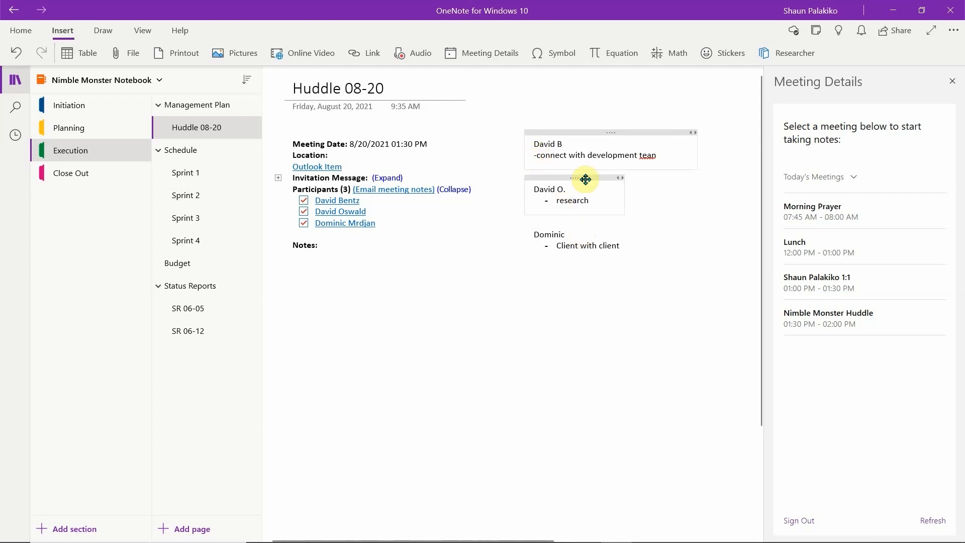
type("-")
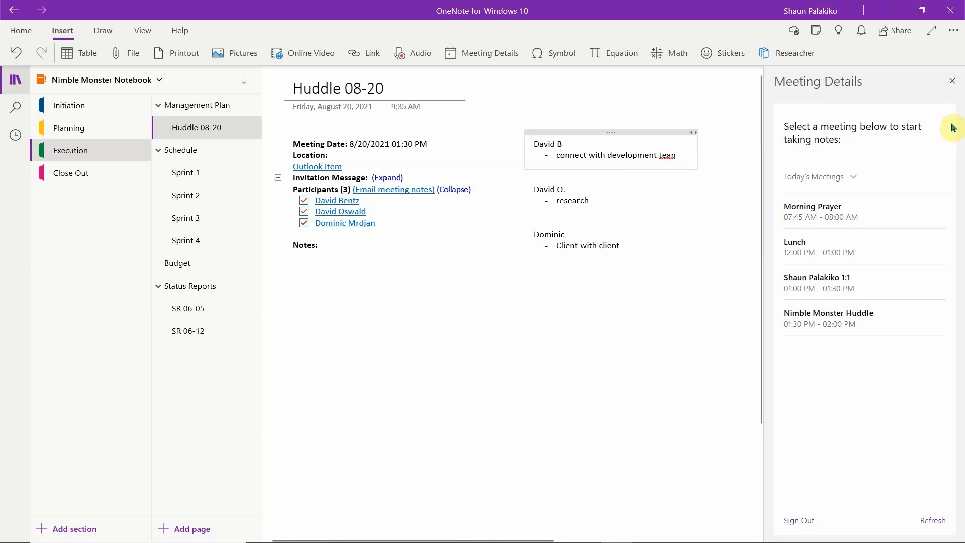
Close the meeting list and spread the three participant notes apart around the huddle details
left_click(951, 82)
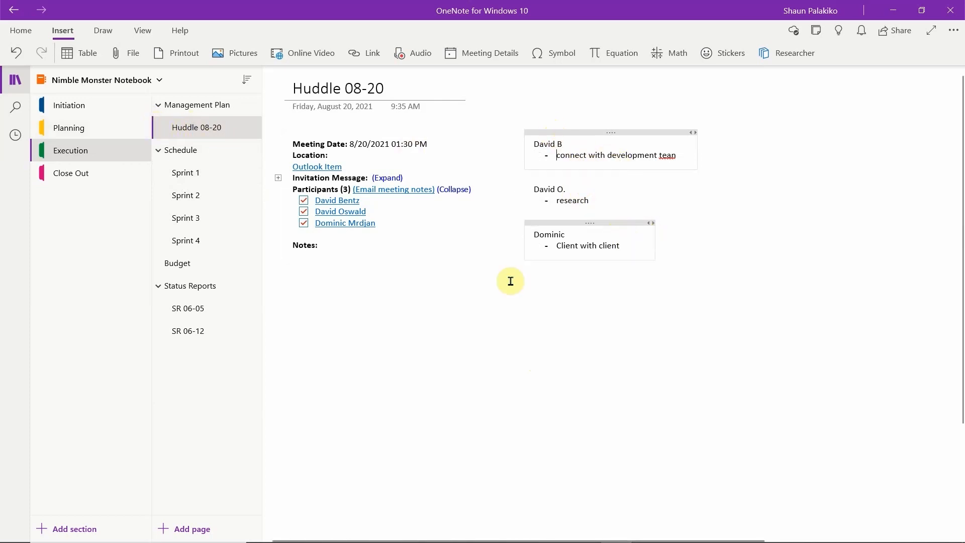
left_click(380, 313)
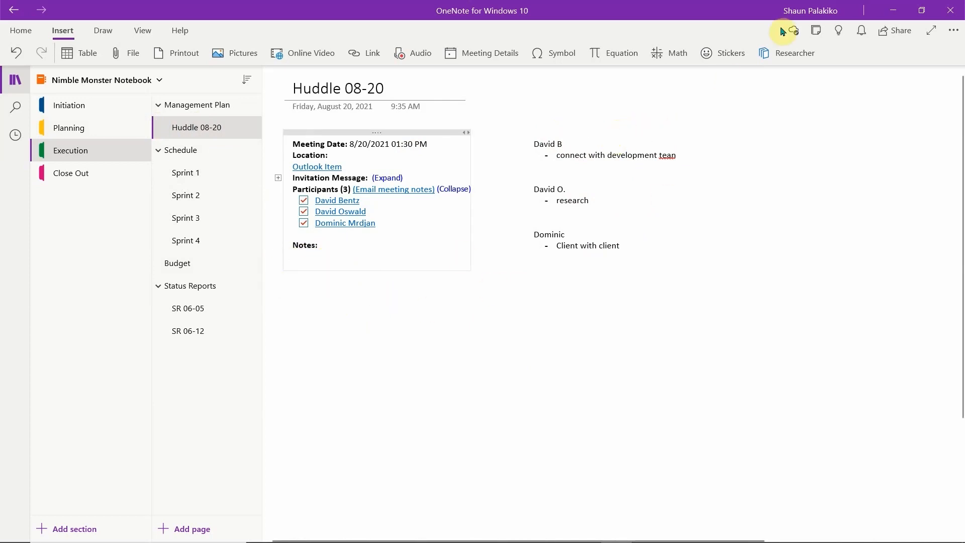
left_click_drag(598, 133, 827, 138)
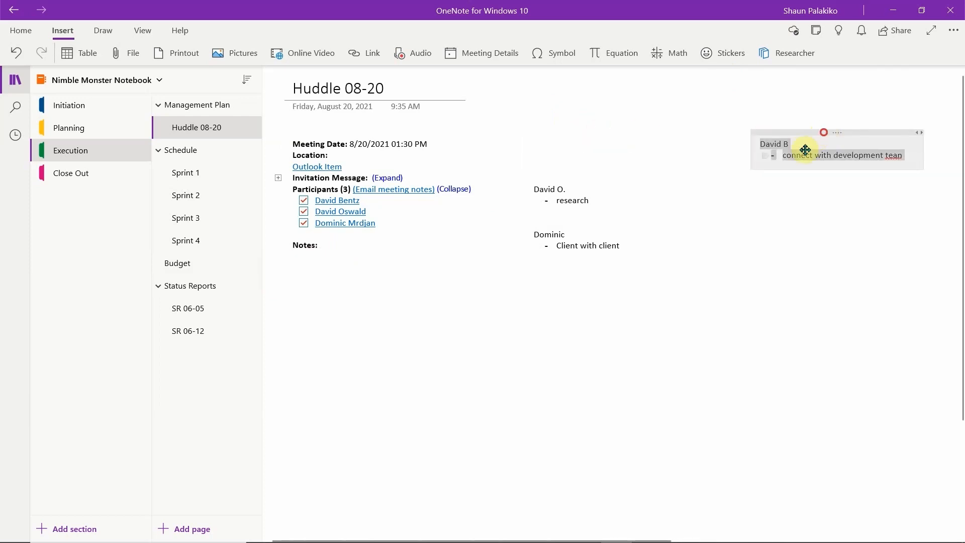
left_click_drag(589, 178, 352, 281)
left_click_drag(578, 222, 822, 294)
left_click(746, 365)
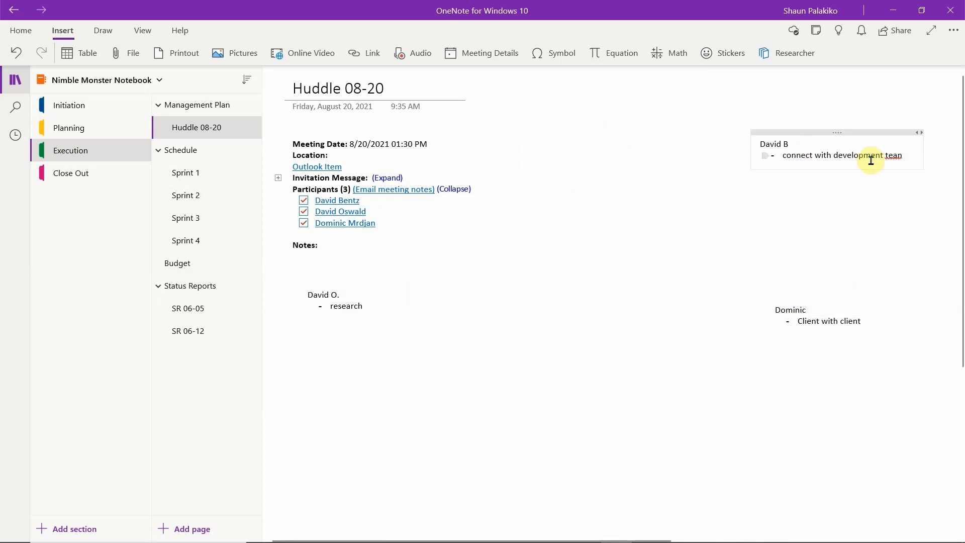
Correct the last word of the first participant's task to "team"
left_click(914, 158)
key("BackSpace")
type("m")
key("Return")
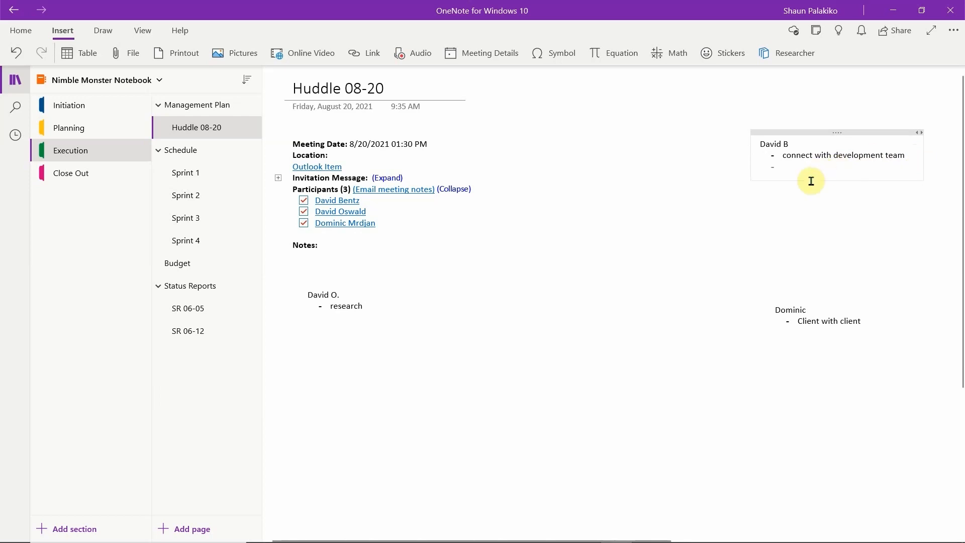
left_click(843, 327)
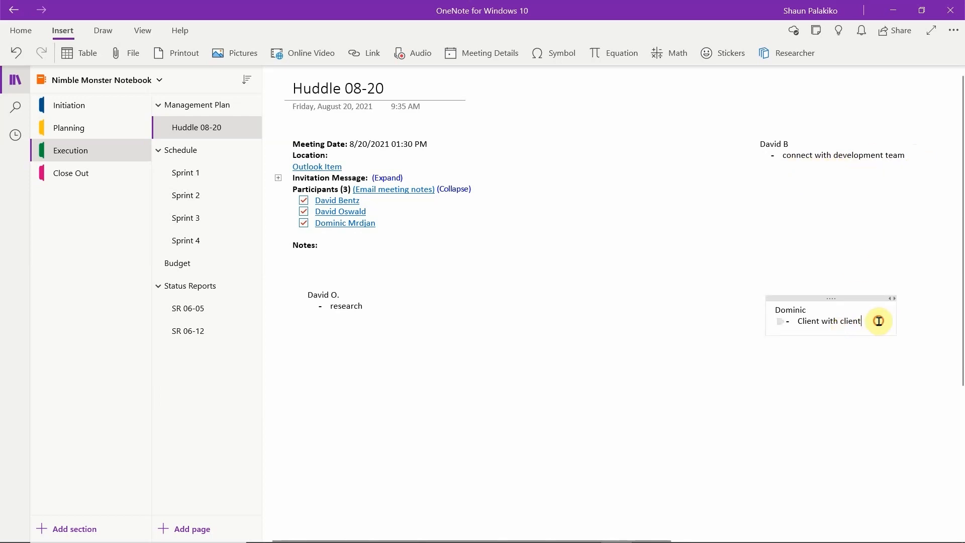
left_click(363, 307)
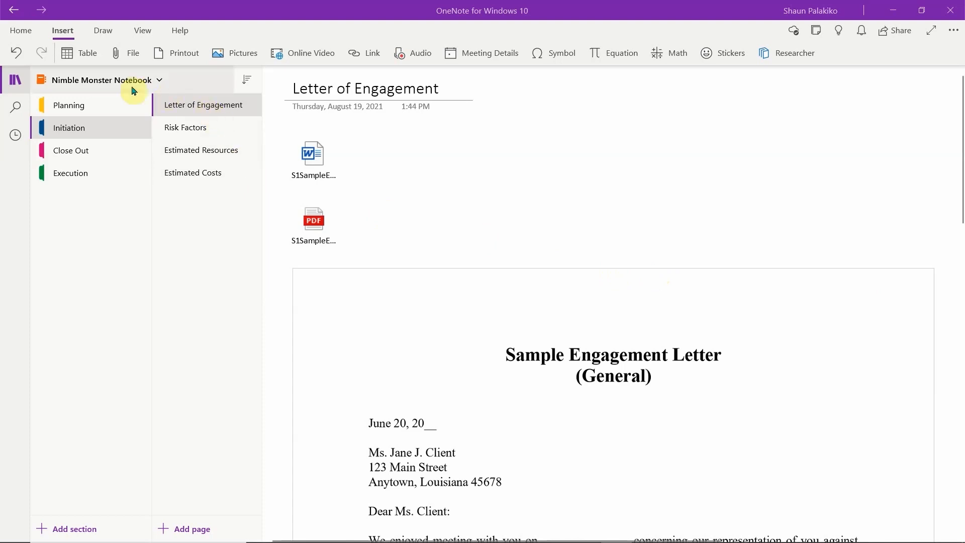
Add a page titled Huddle in the Initiation section and make it a subpage of Letter of Engagement
left_click(190, 532)
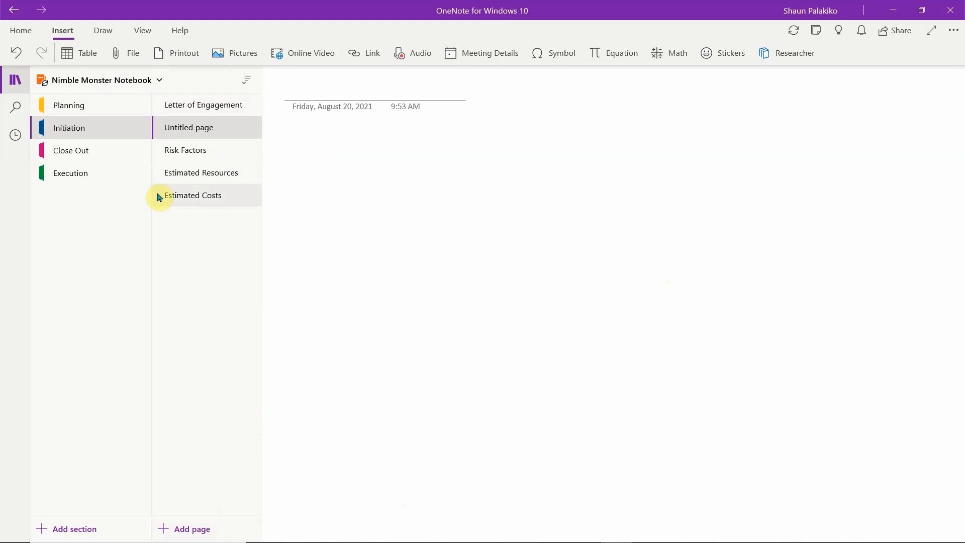
left_click(201, 106)
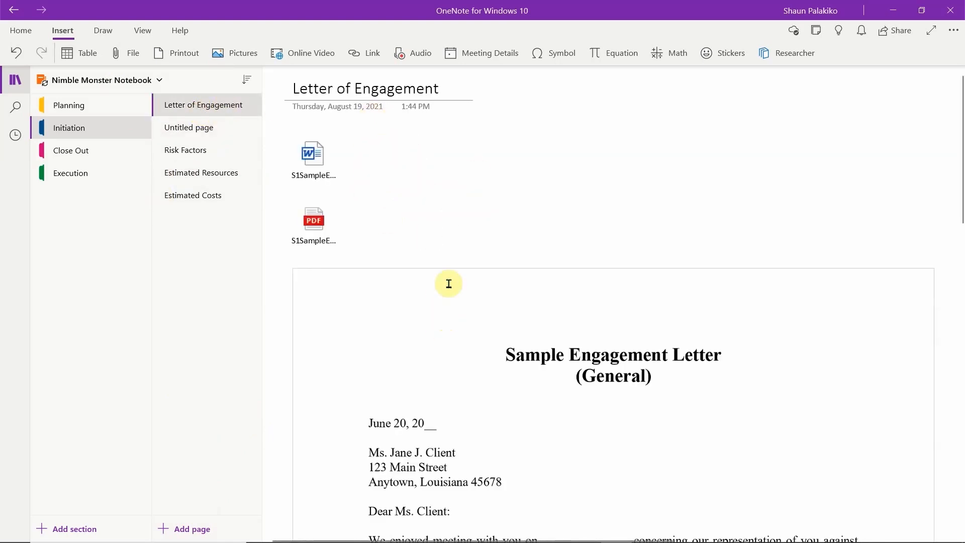
left_click(201, 127)
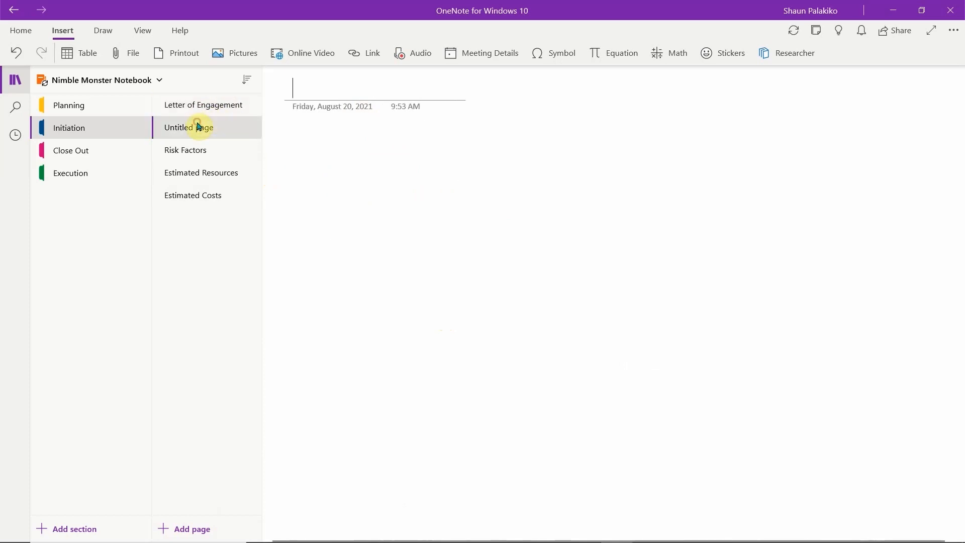
type("Huddle")
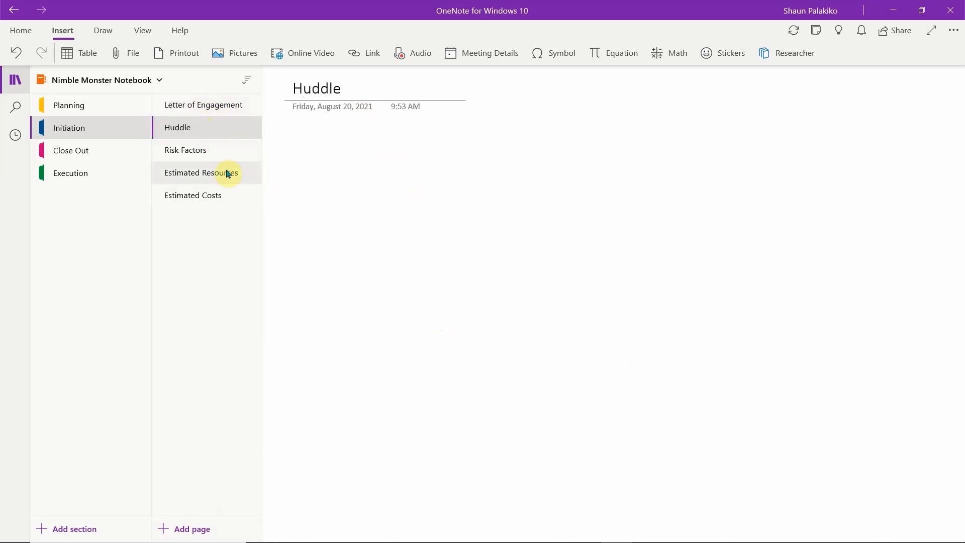
left_click(216, 255)
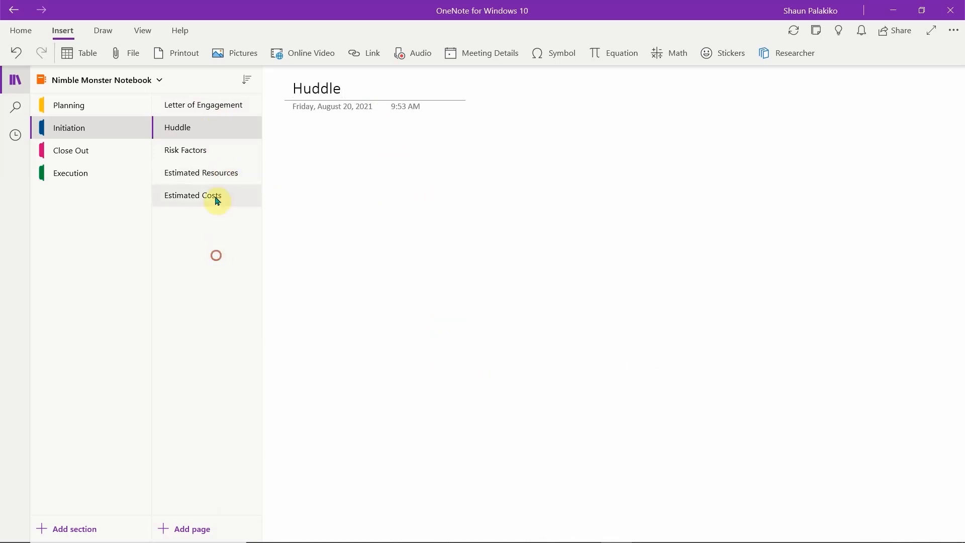
right_click(205, 132)
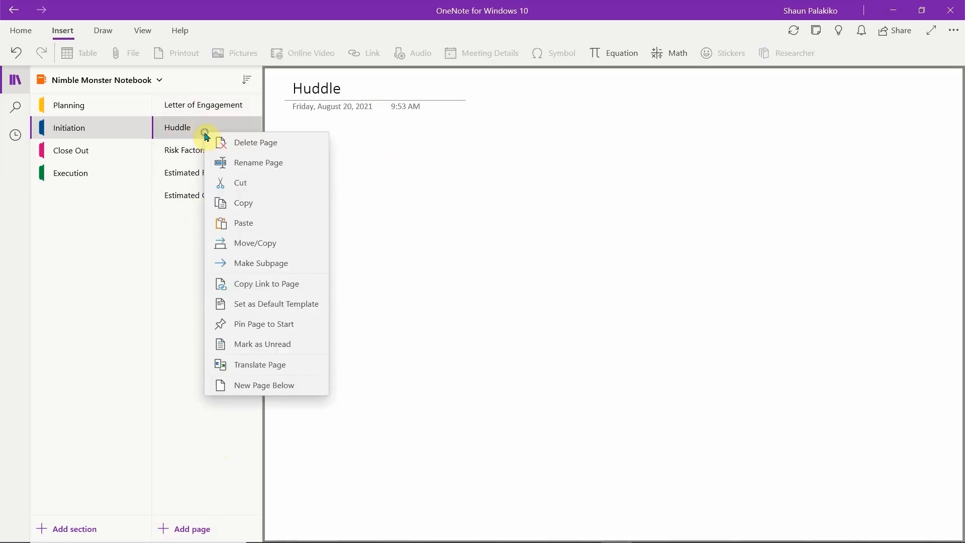
left_click(256, 263)
Insert the Nimble Monster LOE meeting details into the Huddle subpage and expand the invitation message
left_click(310, 138)
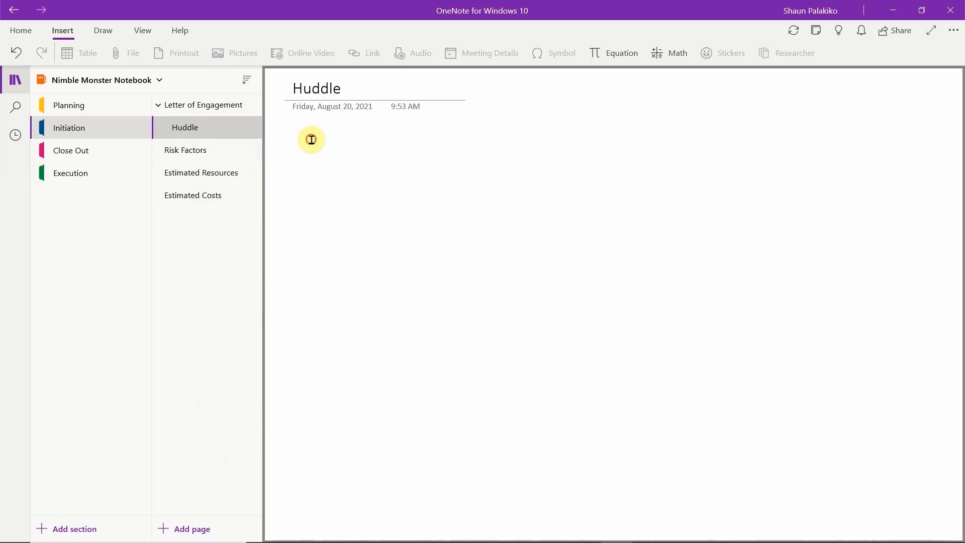
left_click(473, 55)
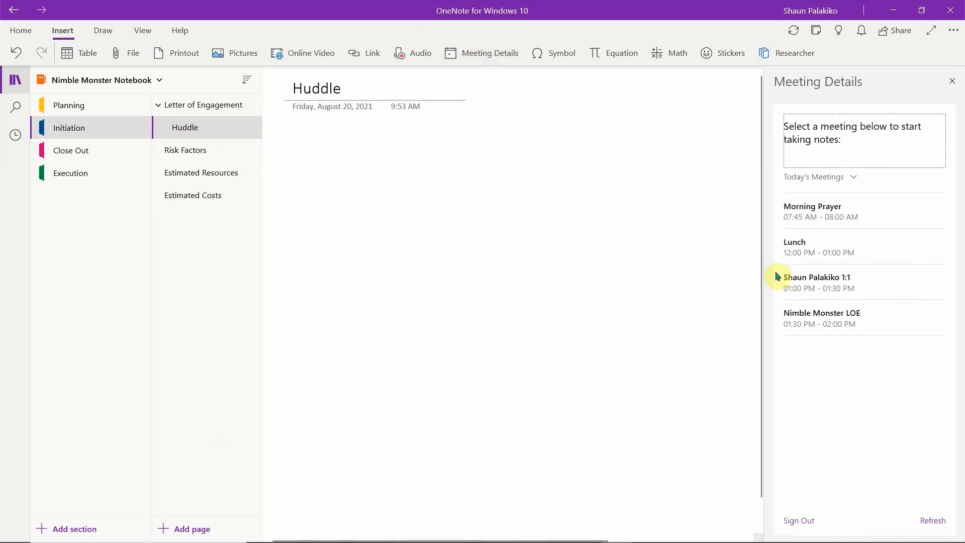
left_click(817, 315)
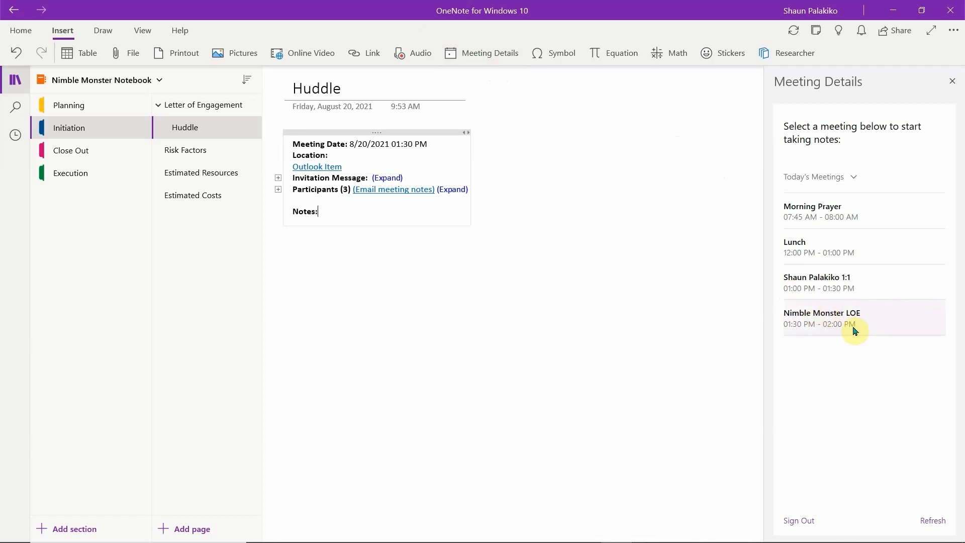
left_click(953, 88)
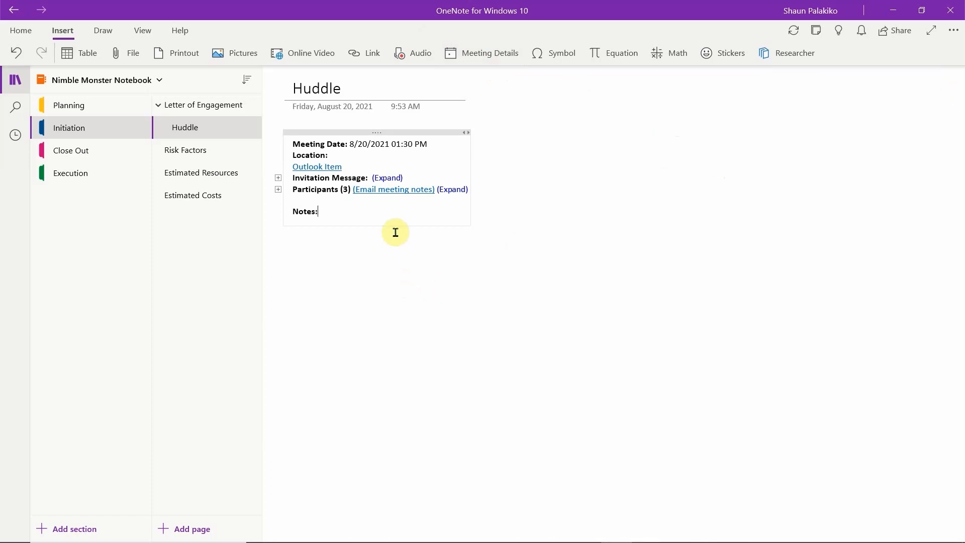
left_click(384, 179)
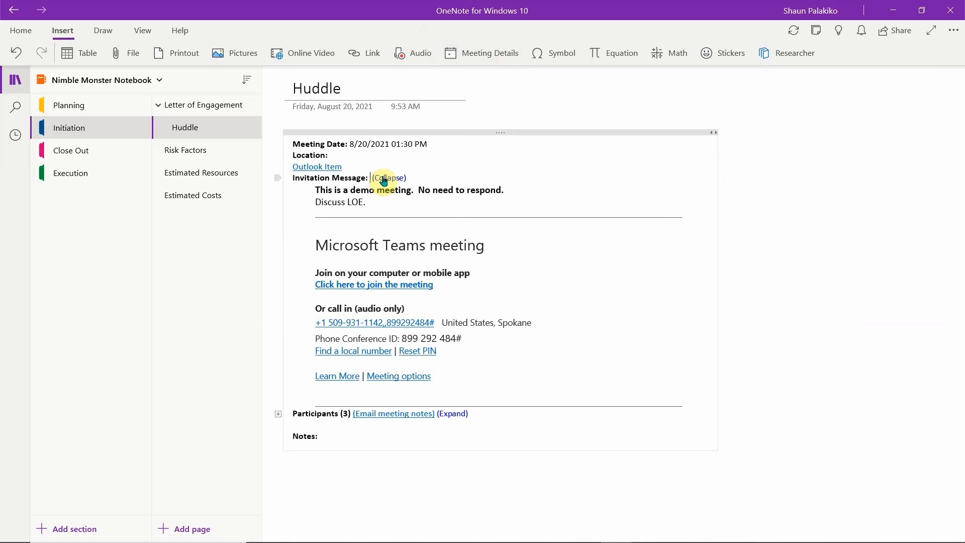
Collapse the invitation message and expand the participants list in the Huddle meeting details
left_click(382, 179)
left_click(459, 193)
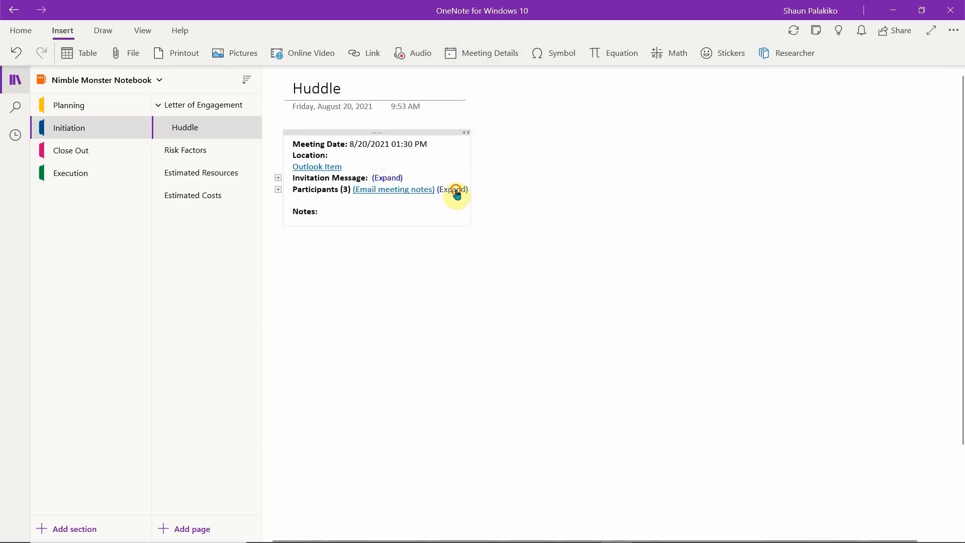
Tag the three participants as To Do and check off the first two
left_click_drag(384, 222, 282, 208)
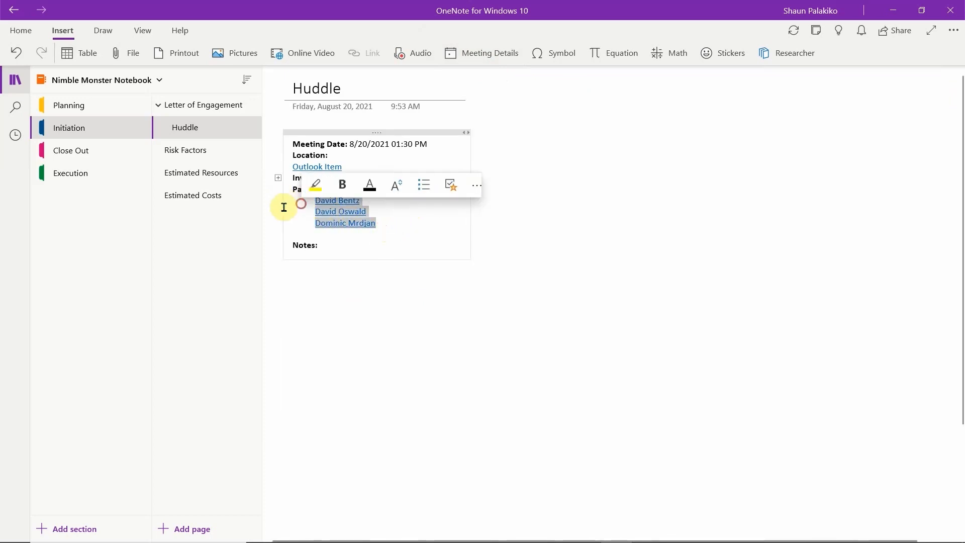
left_click(21, 32)
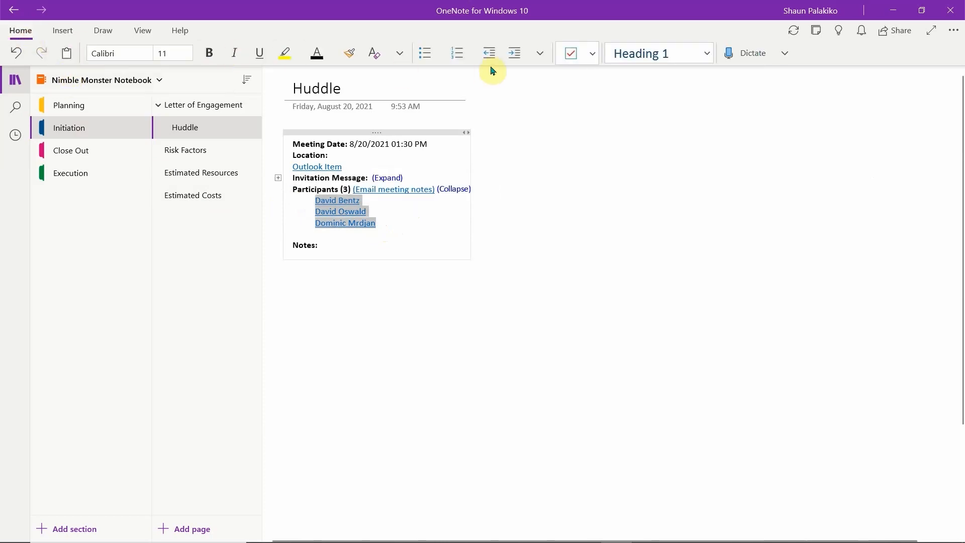
left_click(594, 52)
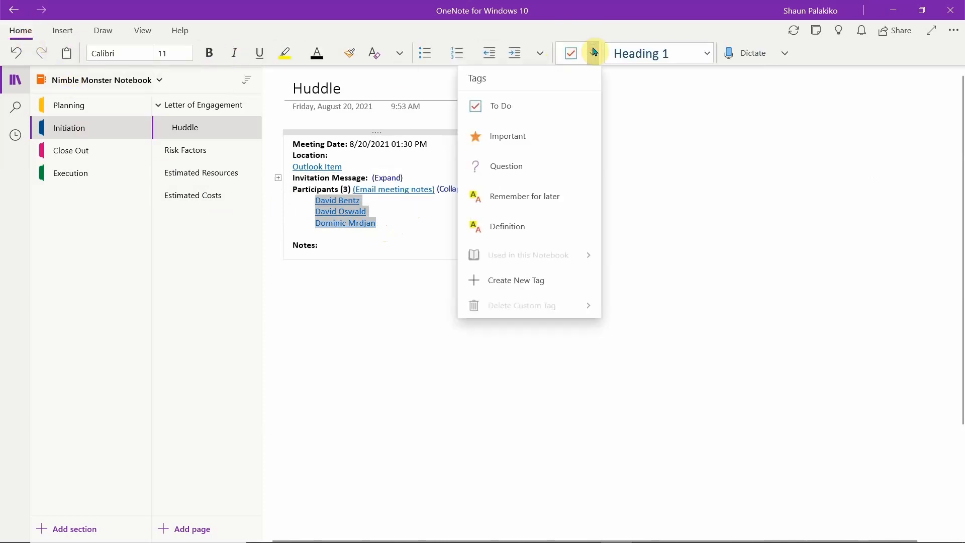
left_click(535, 107)
left_click(568, 206)
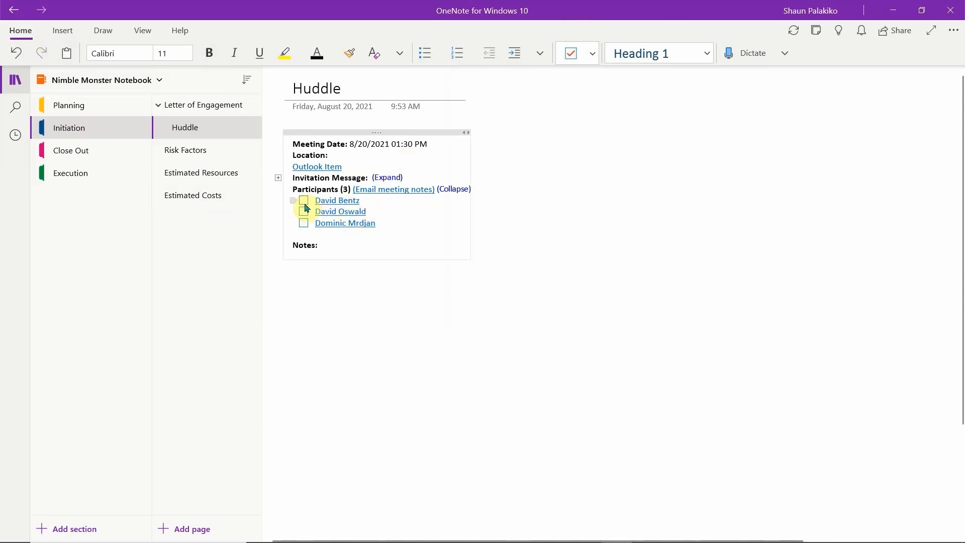
left_click(303, 200)
left_click(304, 212)
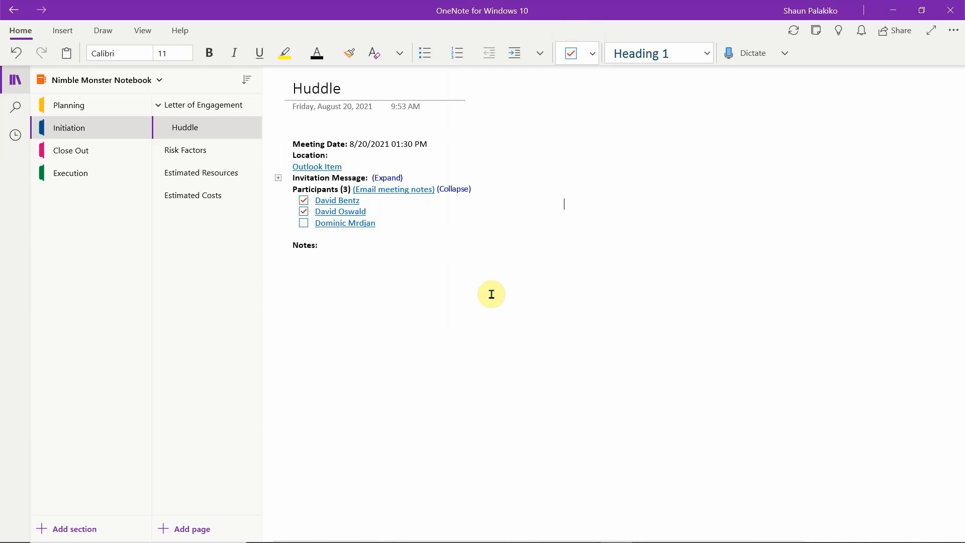
Add a separate note beside the meeting details, headed with the third participant's underlined first name
left_click(548, 128)
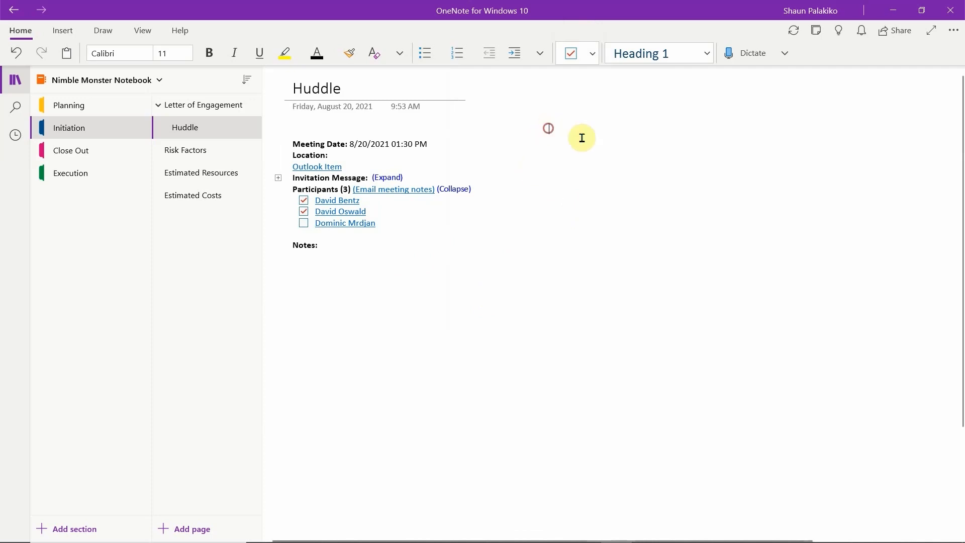
type("Dominic")
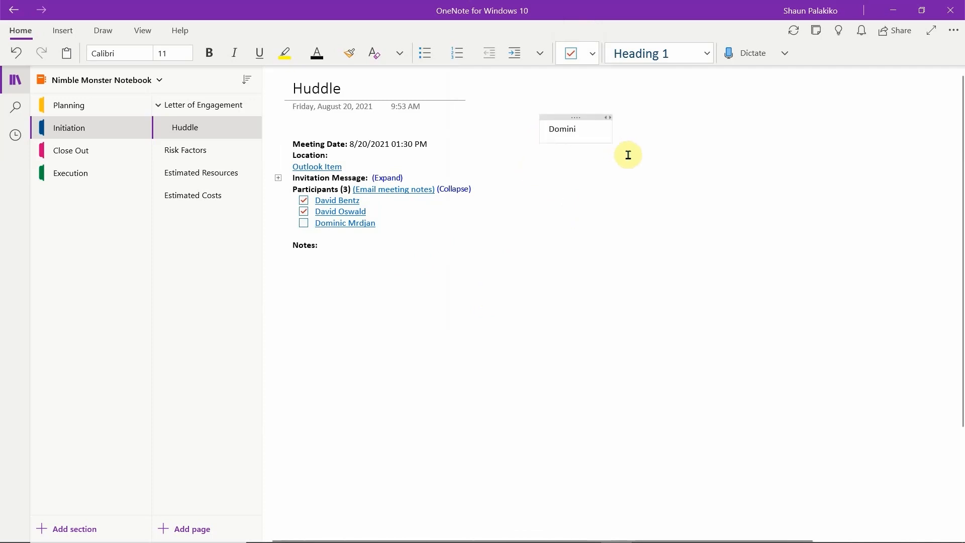
key("ctrl+a")
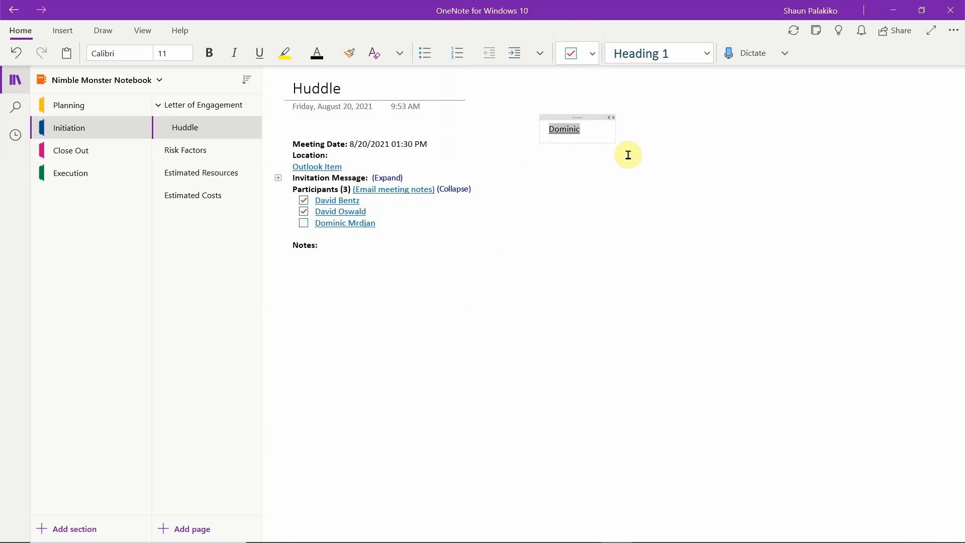
key("ctrl+u")
left_click(588, 131)
type("\\")
key("BackSpace")
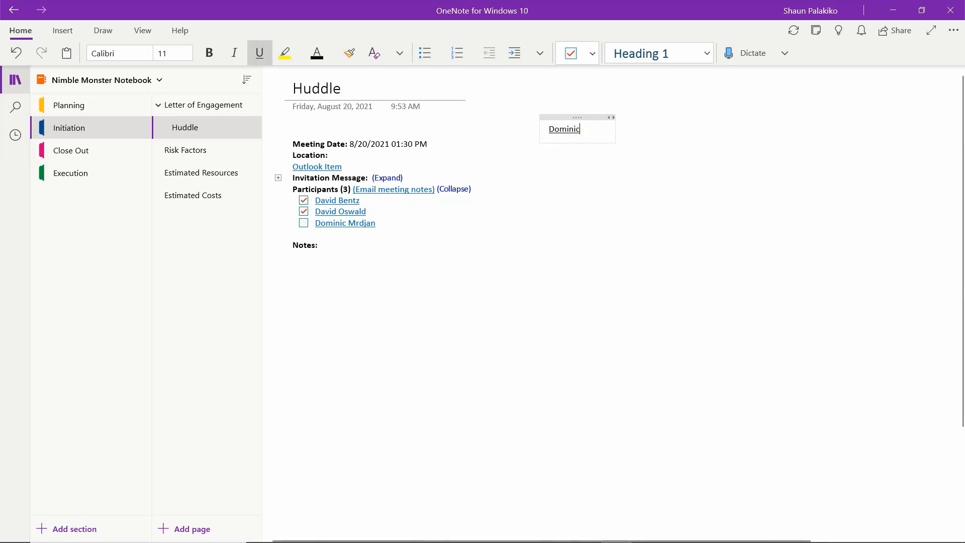
Start an audio recording under the participant's heading and enter the note "Please prepare the LOE."
key("Return")
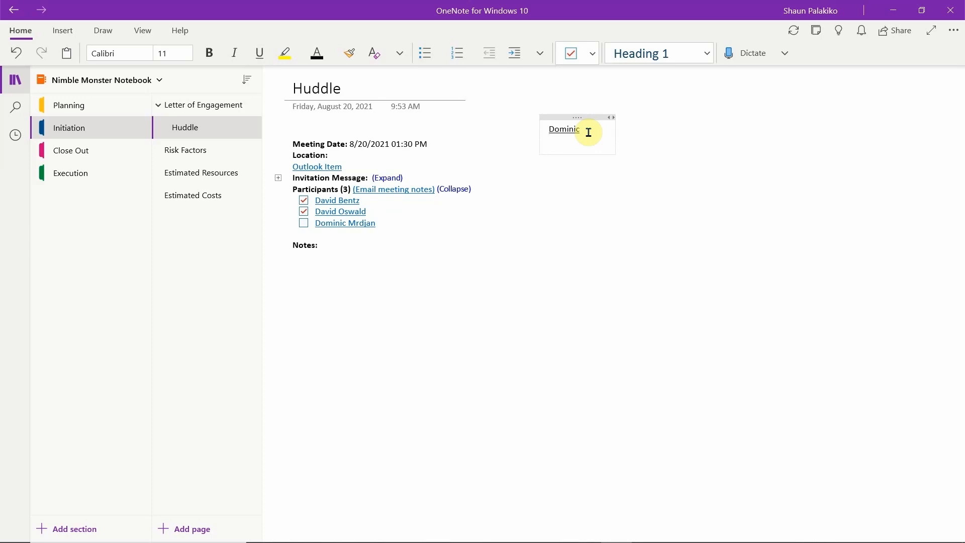
left_click(63, 29)
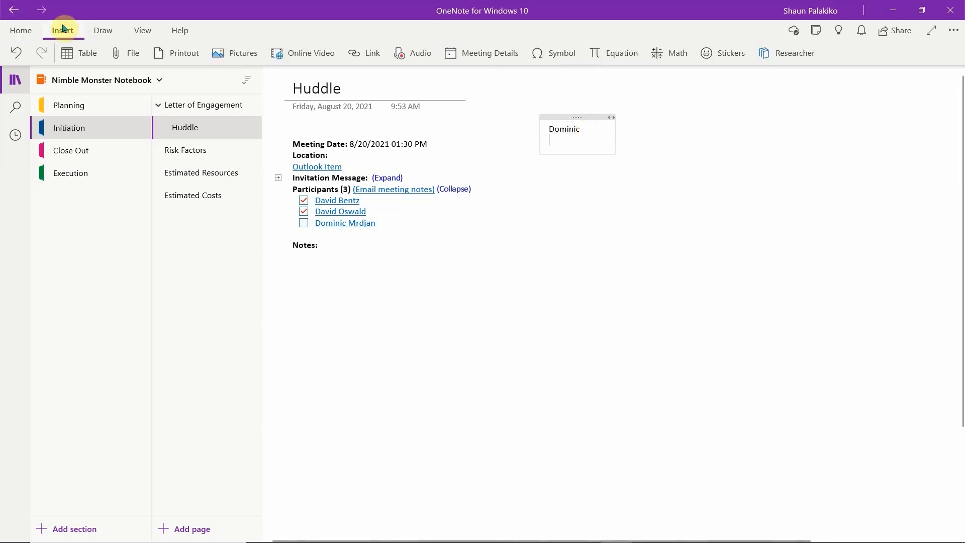
left_click(413, 52)
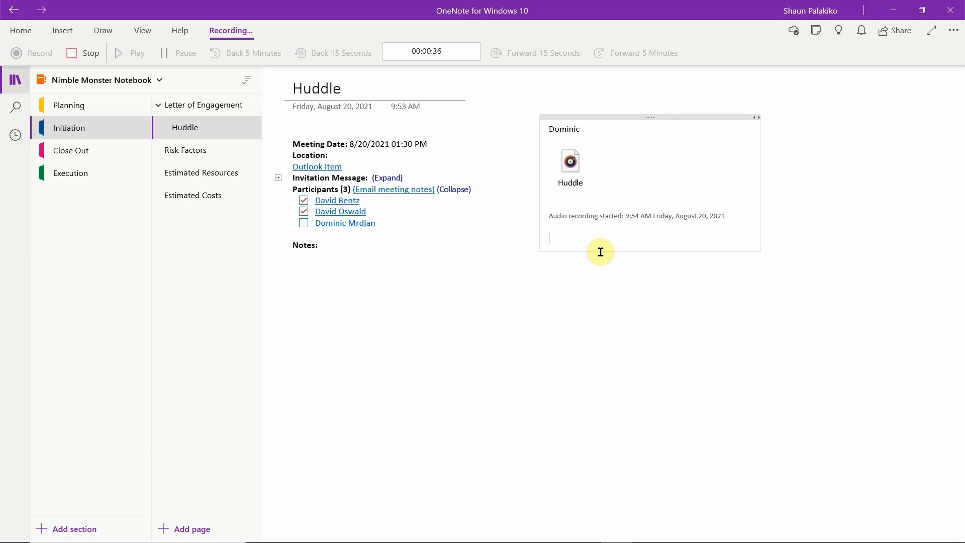
type("PHas")
key("BackSpace")
key("BackSpace")
key("BackSpace")
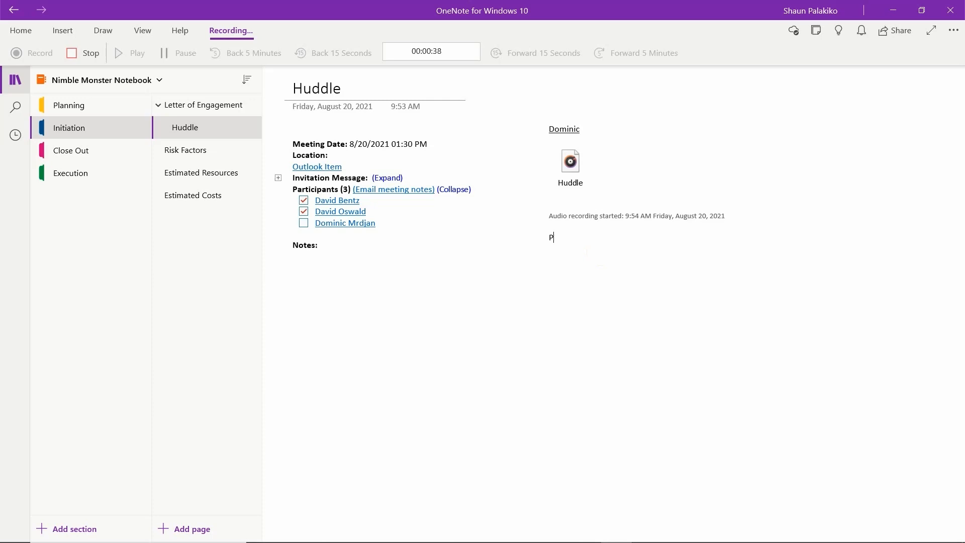
type("lease prepare the LOE.")
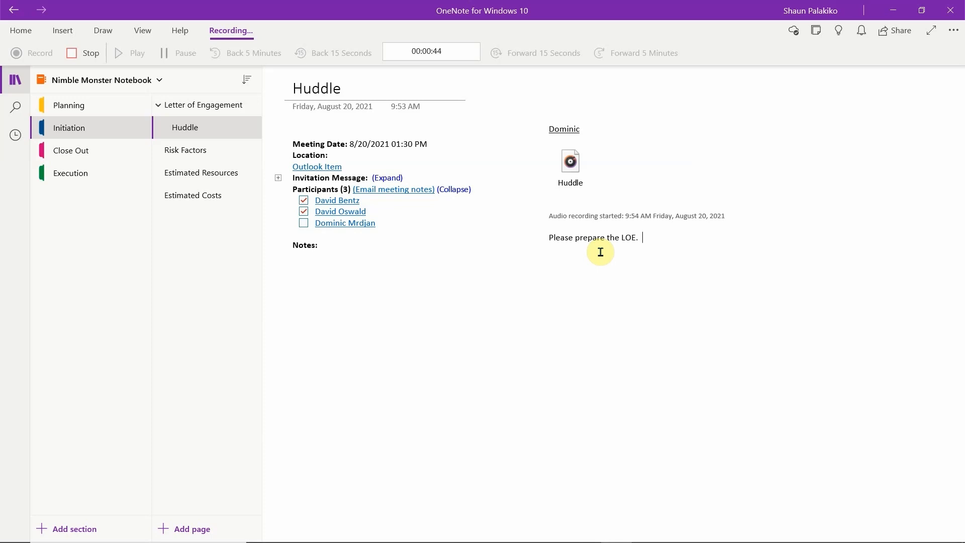
Add the line "In the scope of service, create three sections" to the note and begin a bulleted list beneath it
type("In the s")
key("BackSpace")
key("BackSpace")
key("BackSpace")
key("BackSpace")
key("BackSpace")
key("BackSpace")
key("BackSpace")
type("n the scope of service,")
type("create three sections")
key("Return")
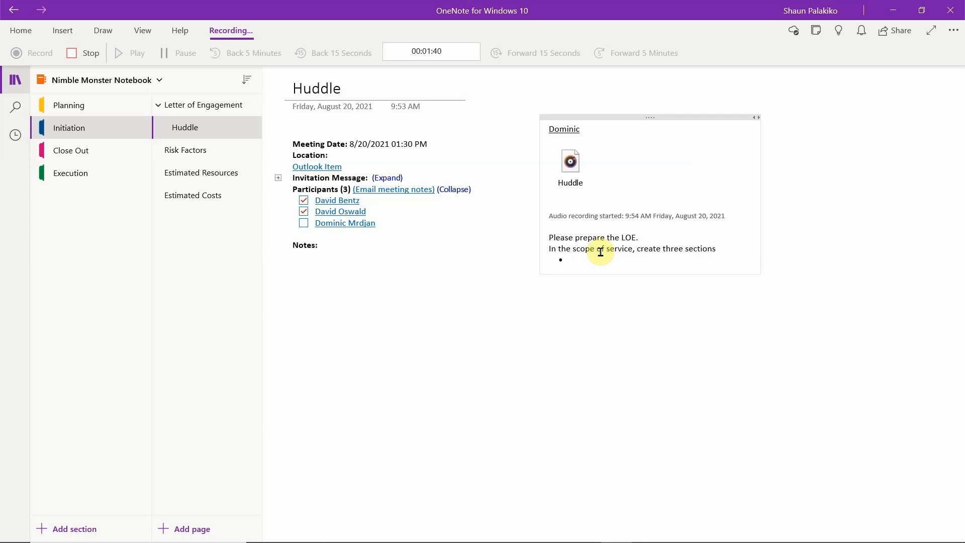
Enter the bullets "Hourly increased to 209" and "Courseware changes to $90" in the note
type("Hourly increased to 209")
key("Return")
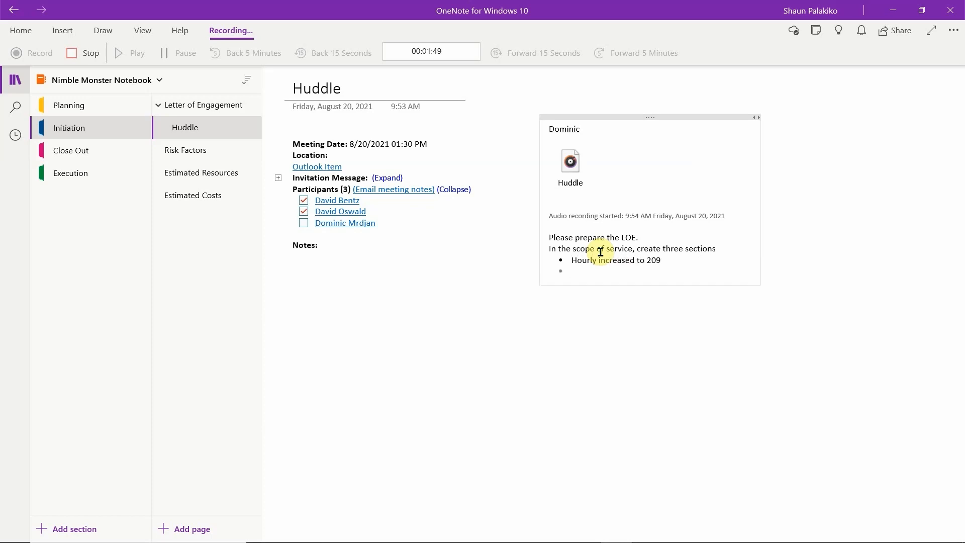
type("Coursewar")
type("e ch")
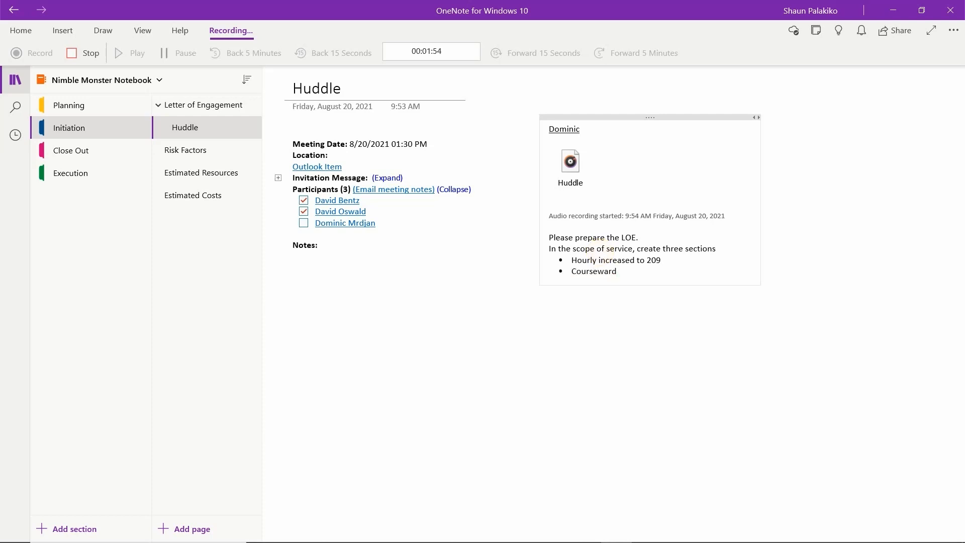
type("anges to")
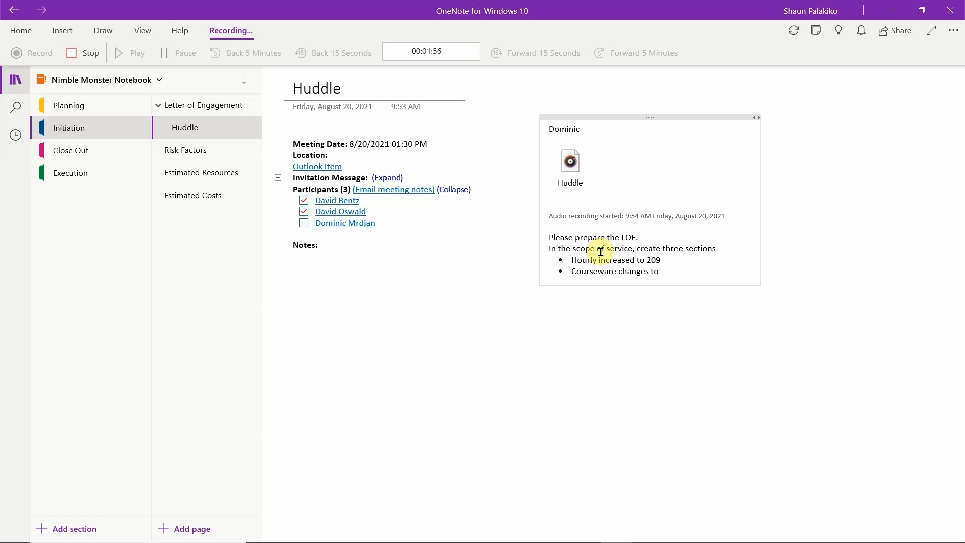
type("$90")
key("Return")
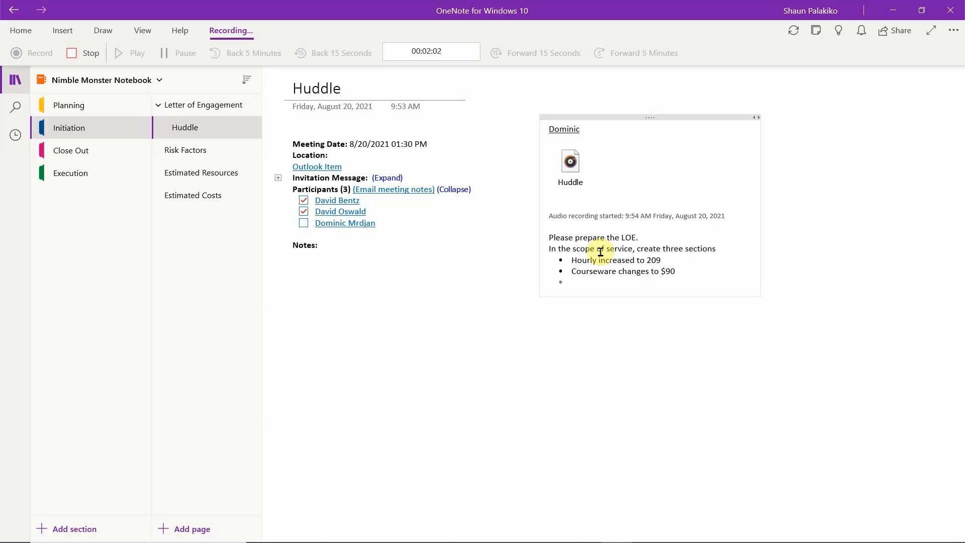
Add a third bullet, "Waive the travel expense", after the courseware bullet
left_click(686, 272)
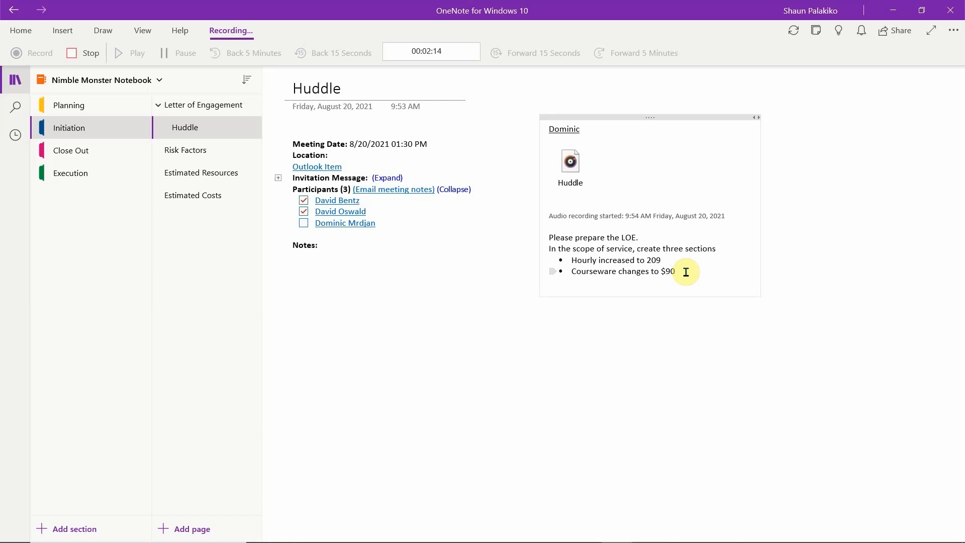
key("Return")
type("Waive the travel")
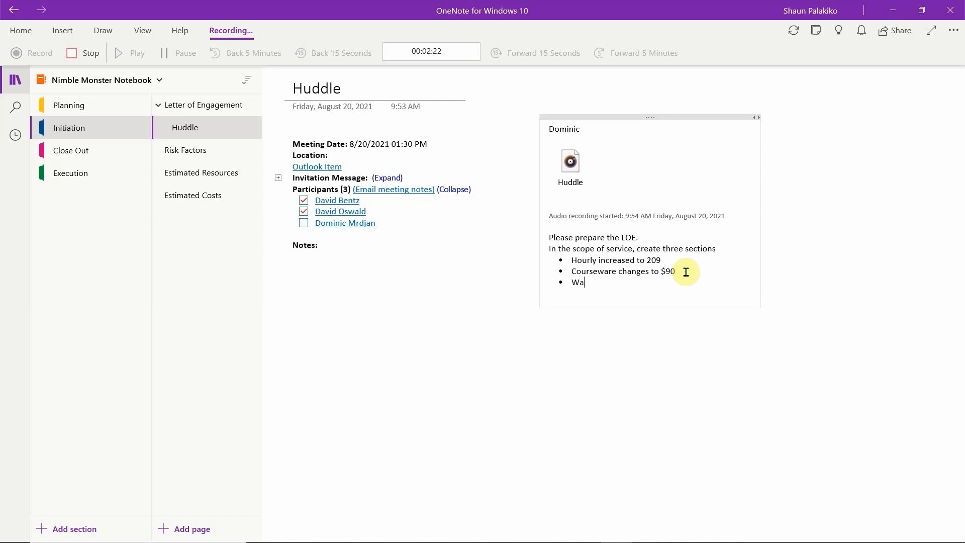
key("BackSpace")
key("BackSpace")
type("el expense")
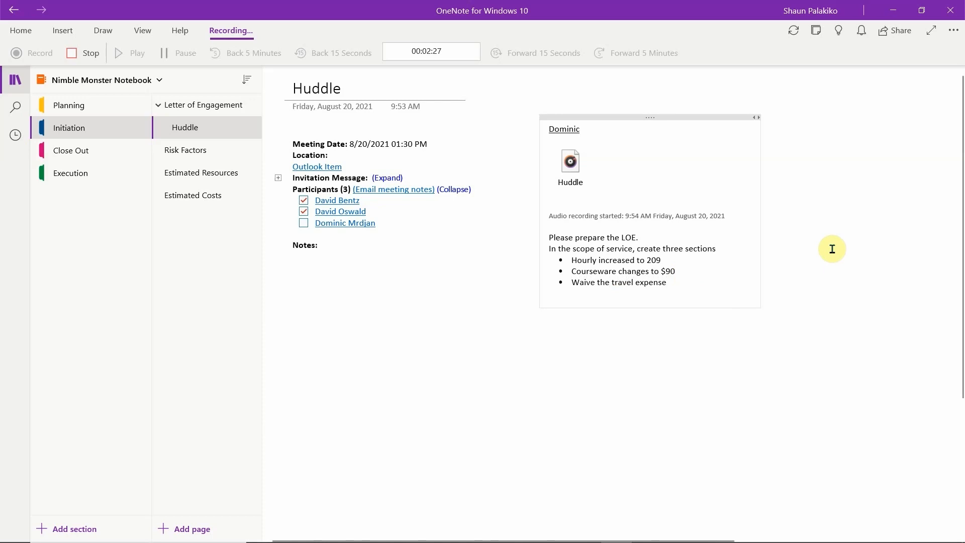
Stop the audio recording and play it back, skipping forward 15 seconds twice
left_click(88, 51)
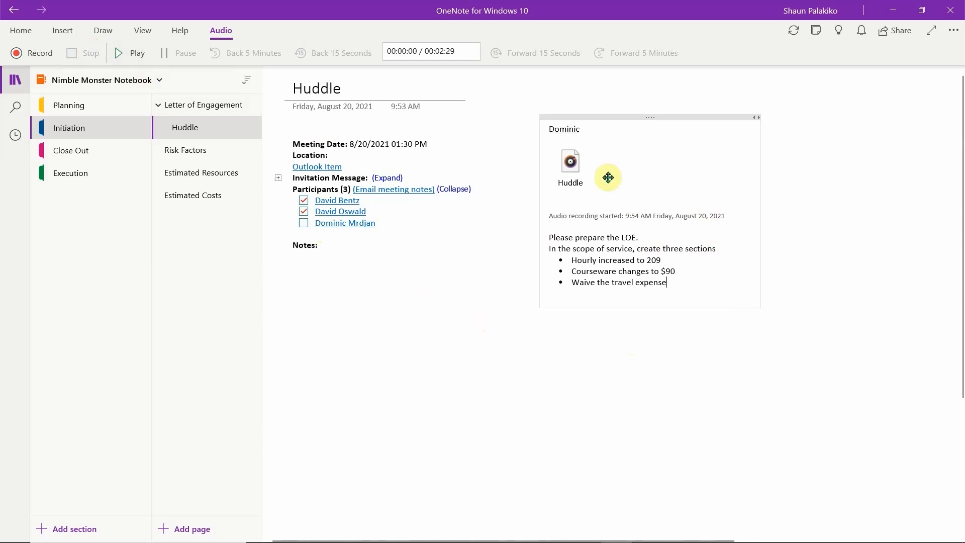
left_click(145, 64)
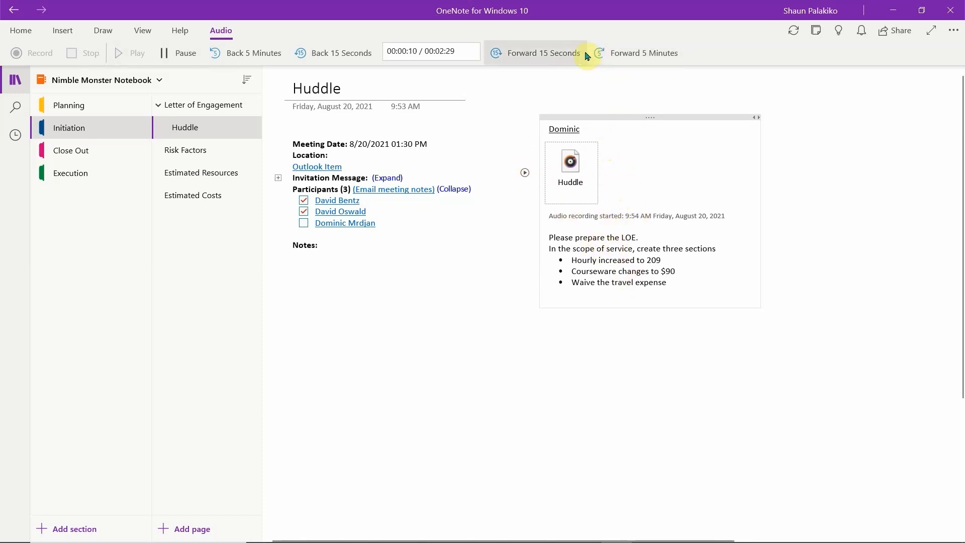
left_click(553, 52)
left_click(552, 52)
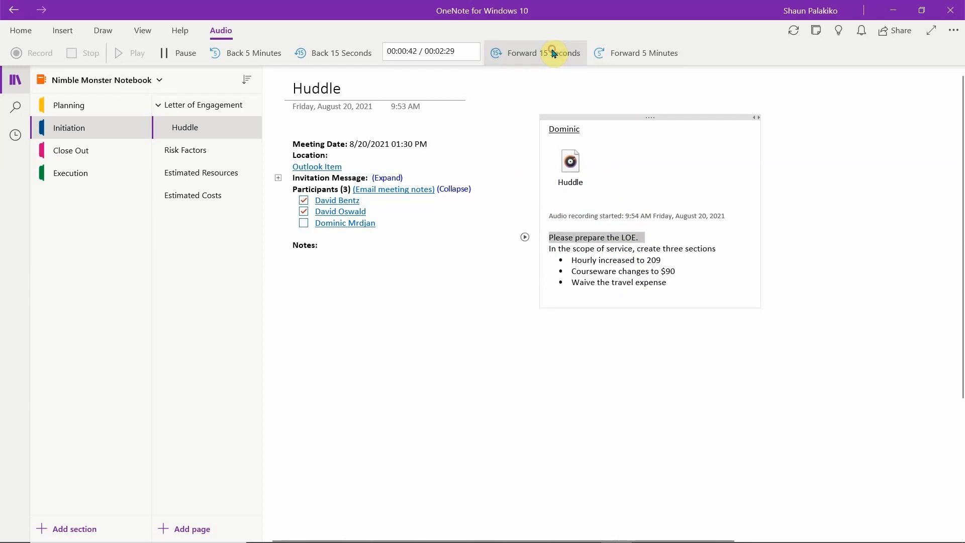